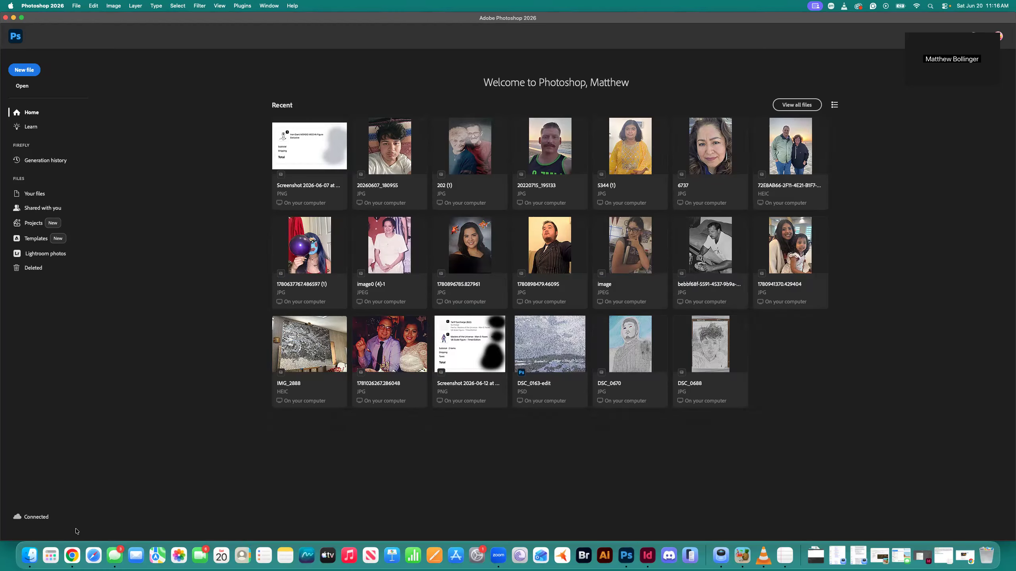
# View sample-1.jpg and sample-2.JPG from the brightness/contrast folder side by side in Preview, and close both images
pyautogui.click(30, 556)
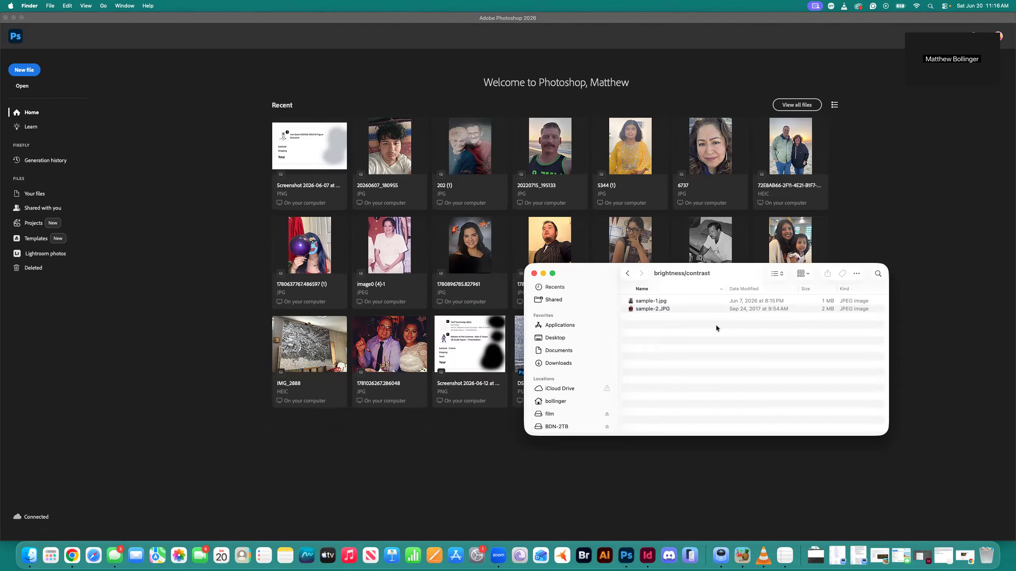
pyautogui.doubleClick(647, 303)
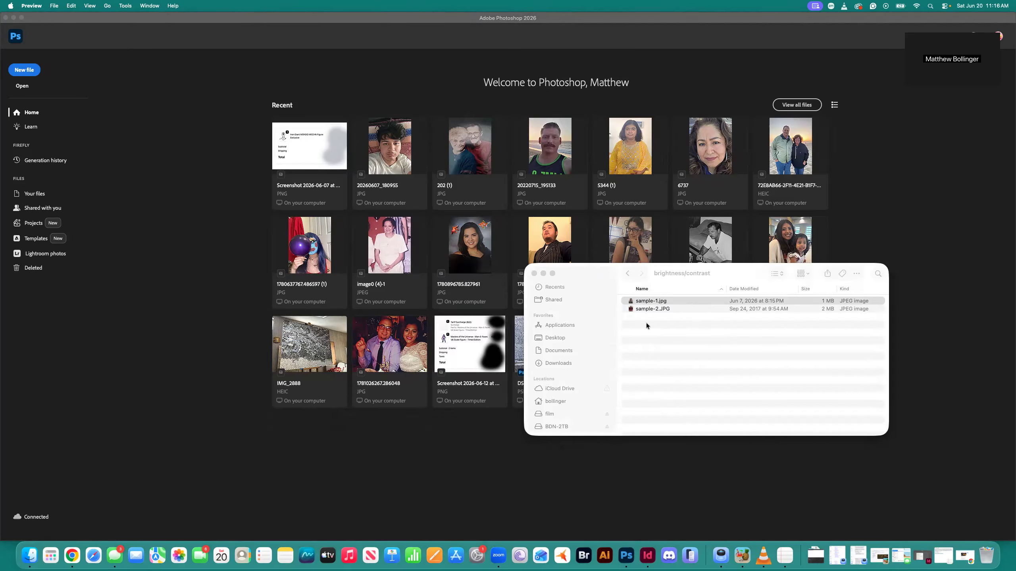
pyautogui.doubleClick(645, 308)
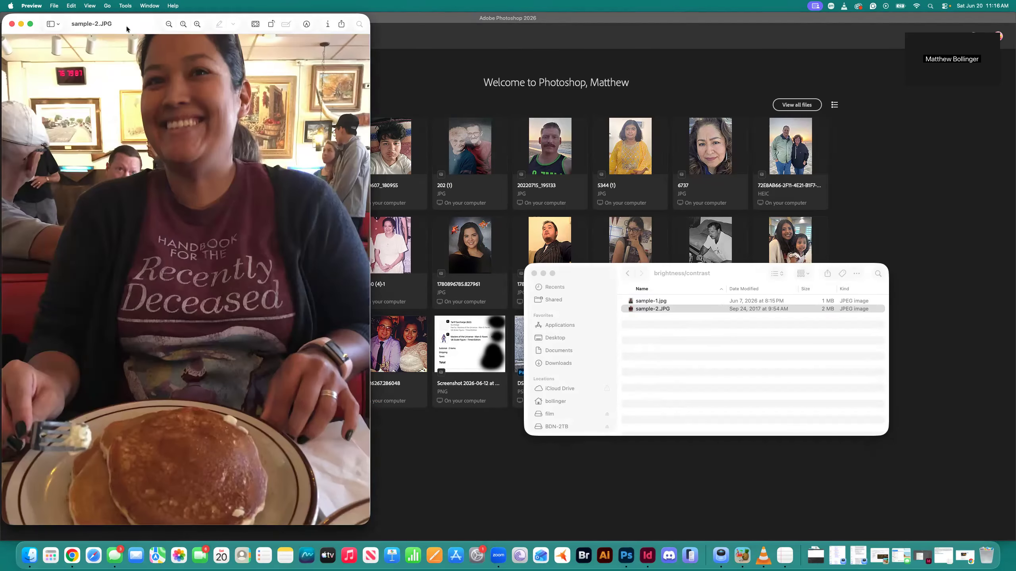
pyautogui.moveTo(127, 29); pyautogui.dragTo(502, 30)
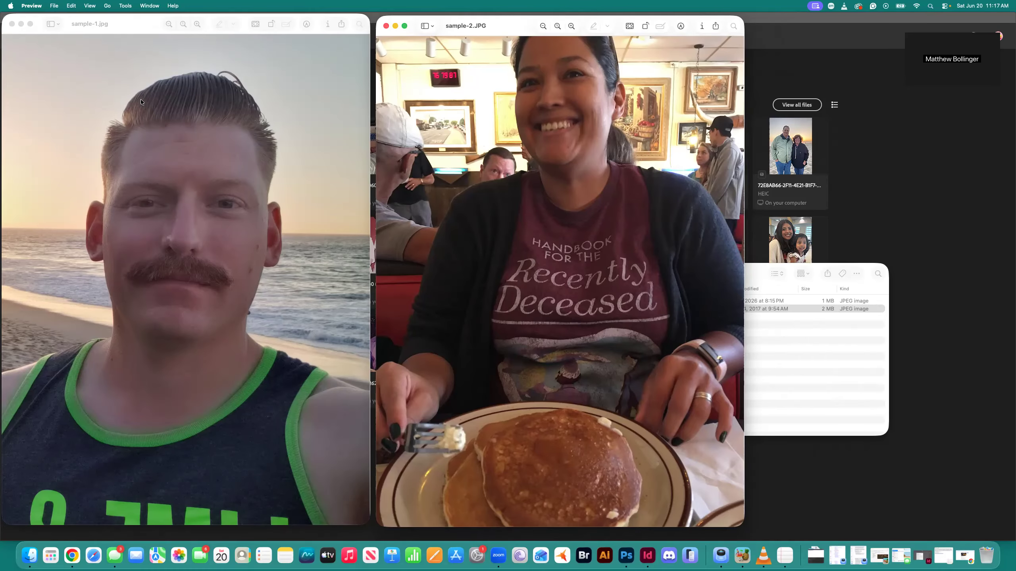
pyautogui.click(12, 24)
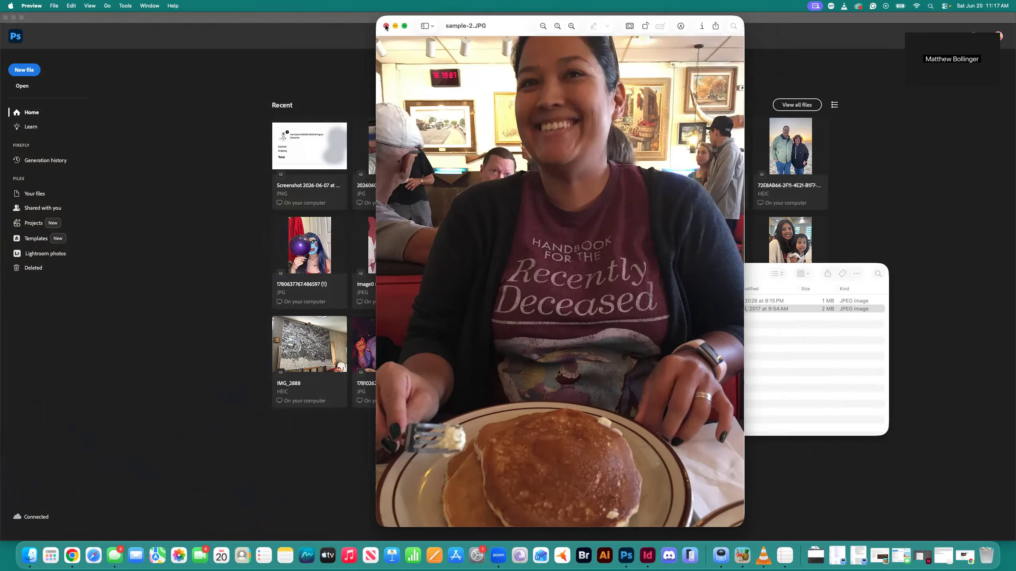
pyautogui.click(386, 27)
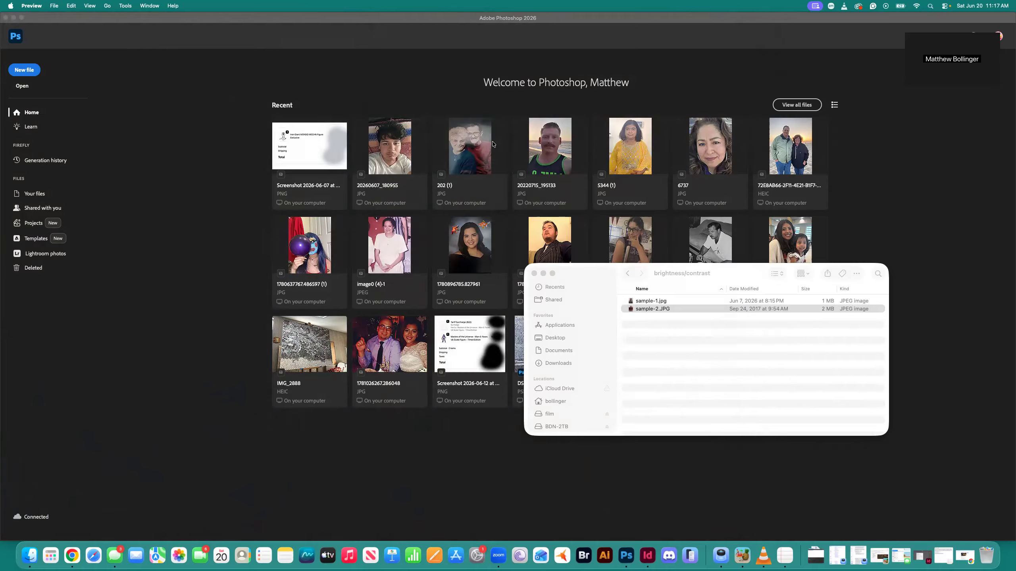
# Open sample-1.jpg from the brightness/contrast folder in Adobe Photoshop 2026
pyautogui.click(638, 301)
pyautogui.rightClick(639, 302)
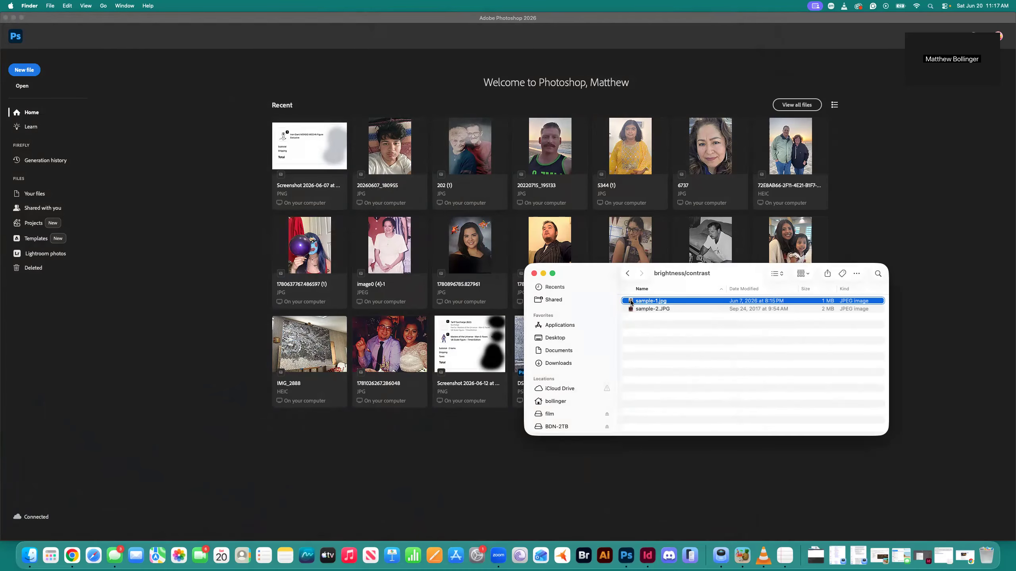
pyautogui.moveTo(683, 315)
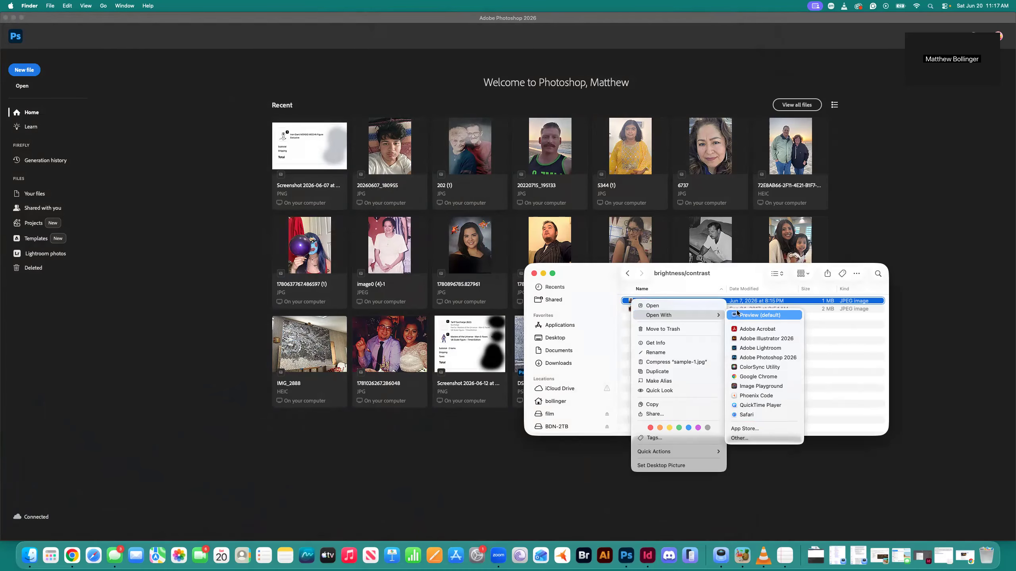
pyautogui.click(756, 361)
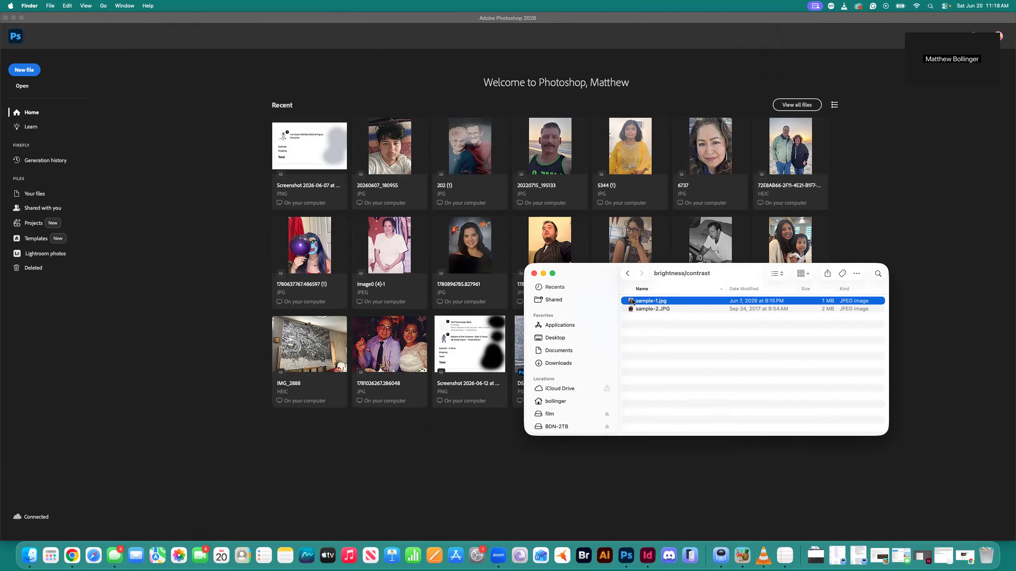
pyautogui.rightClick(632, 301)
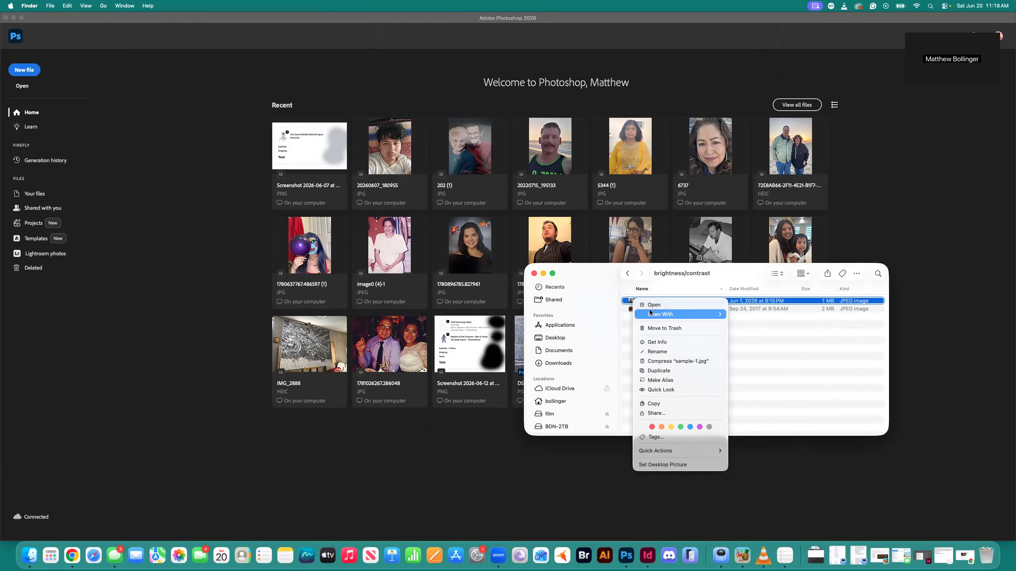
pyautogui.moveTo(653, 313)
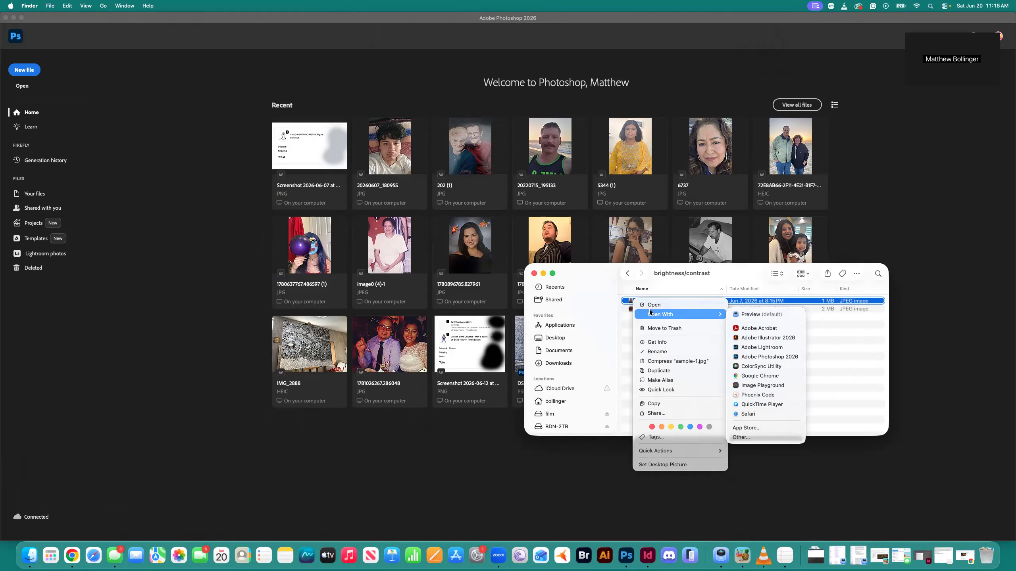
pyautogui.click(746, 355)
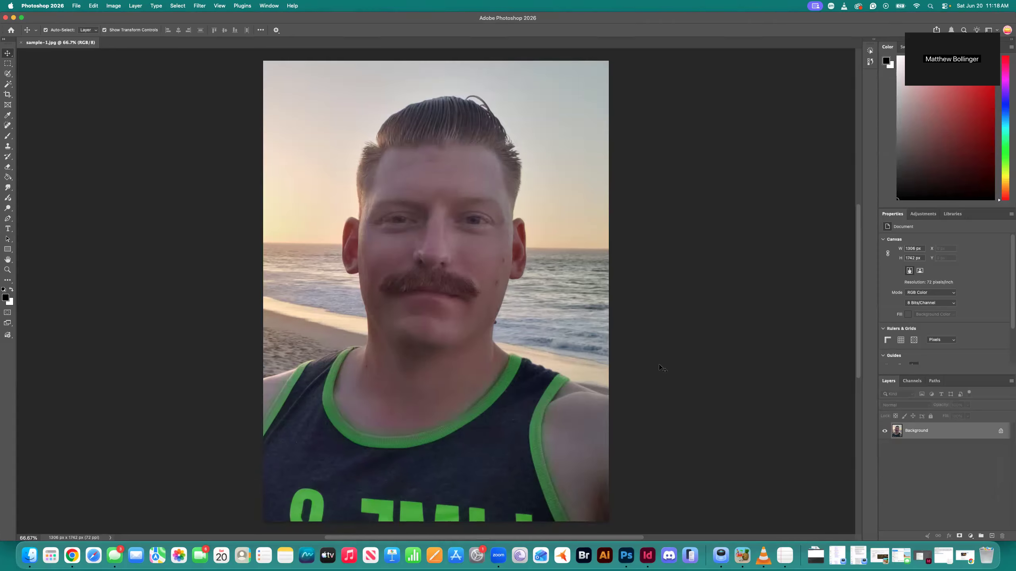
pyautogui.scroll(1, 659, 367)
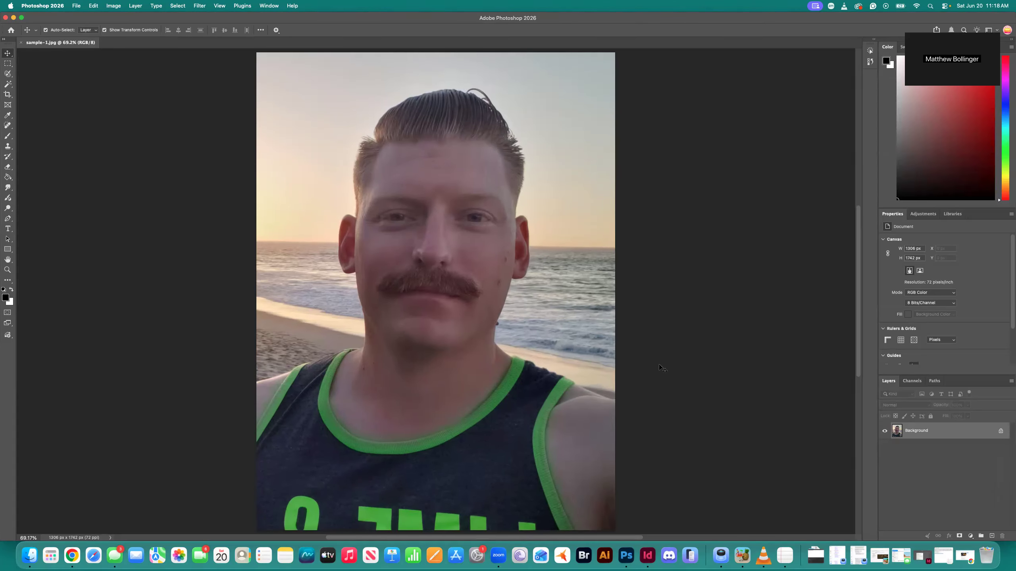
pyautogui.scroll(-3, 660, 367)
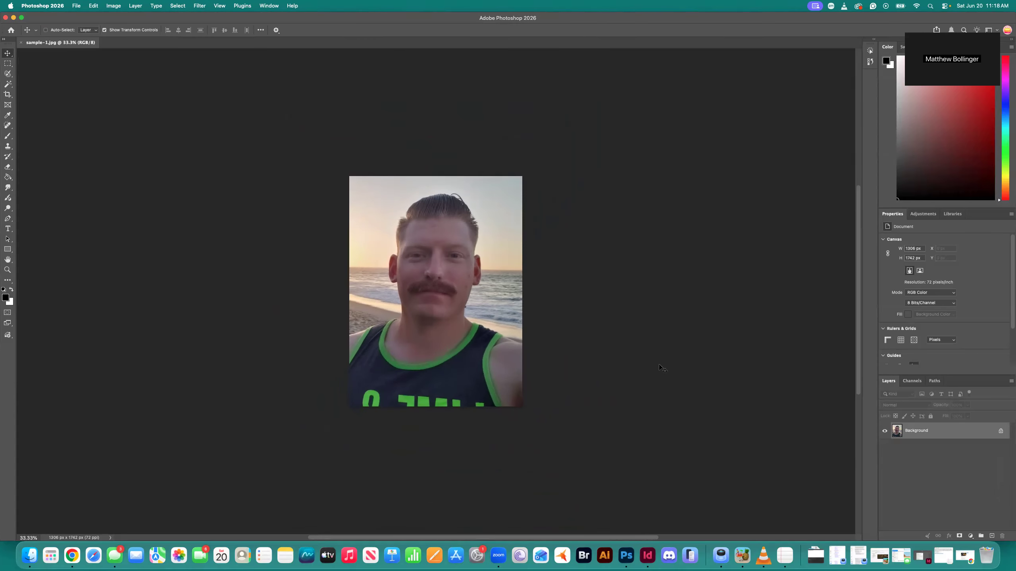
pyautogui.scroll(2, 659, 368)
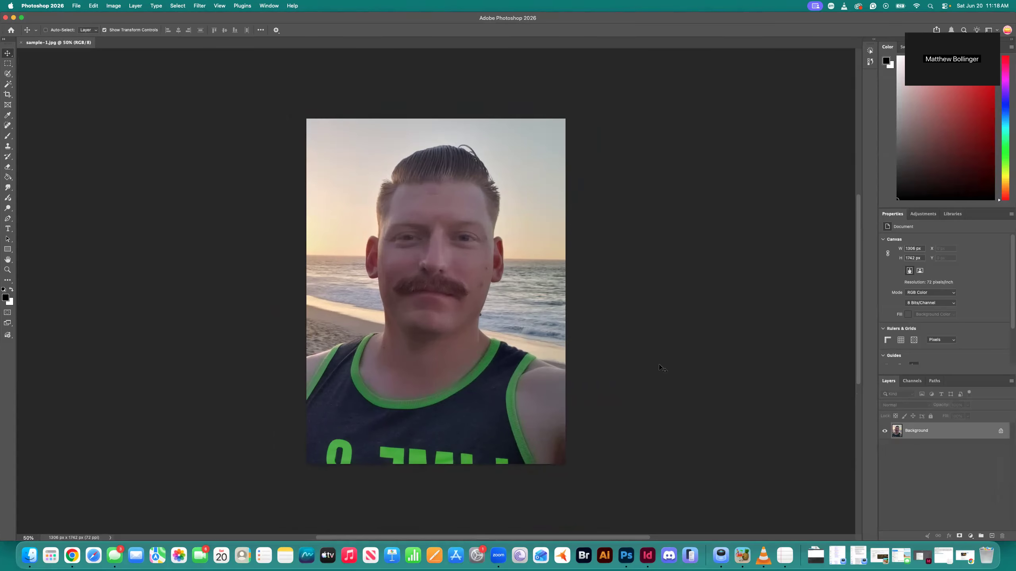
pyautogui.scroll(2, 659, 367)
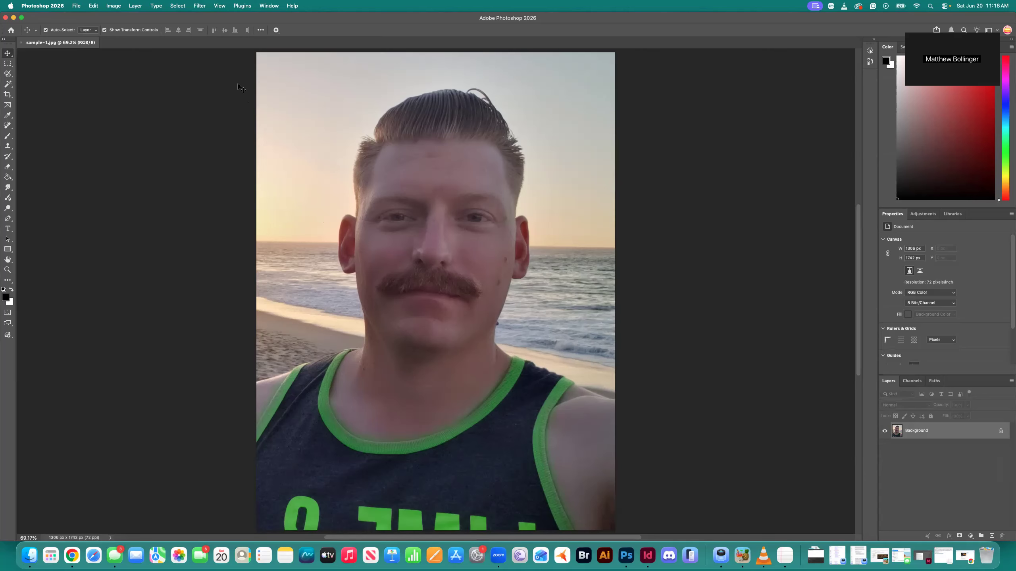
# Try a Brightness/Contrast adjustment with brightness 105 and contrast 100 on the portrait, and undo it
pyautogui.click(114, 6)
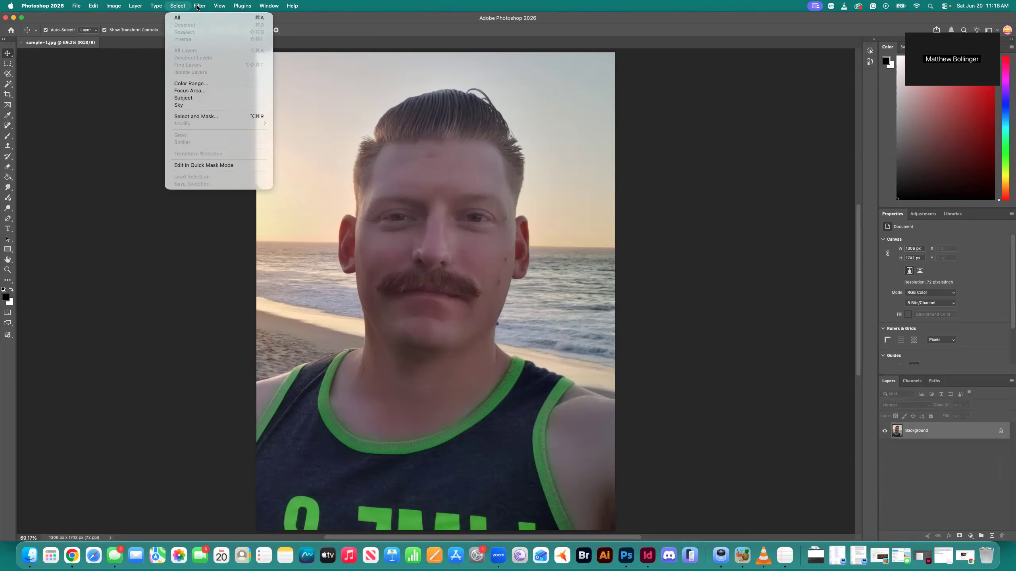
pyautogui.moveTo(204, 6)
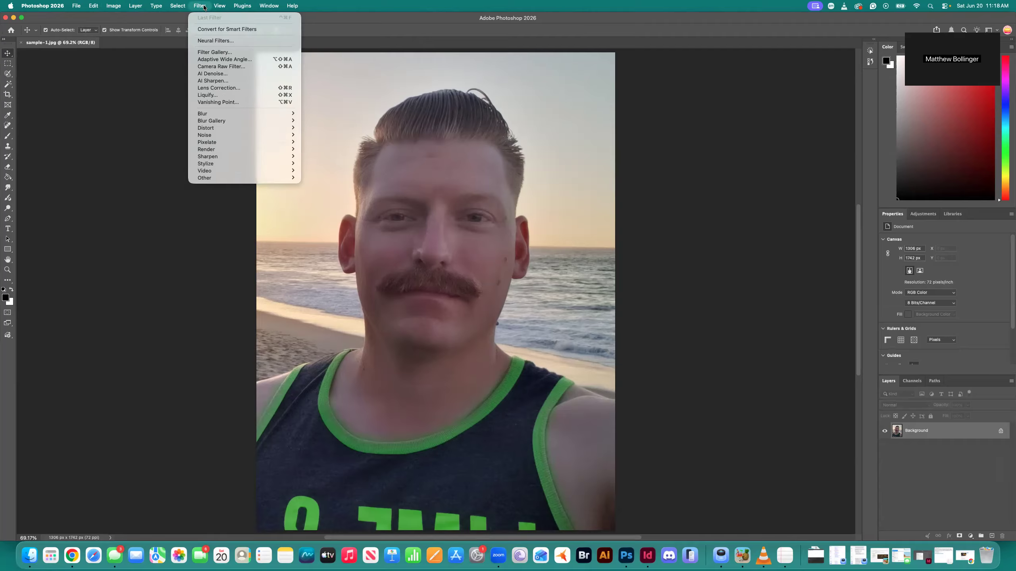
pyautogui.moveTo(113, 6)
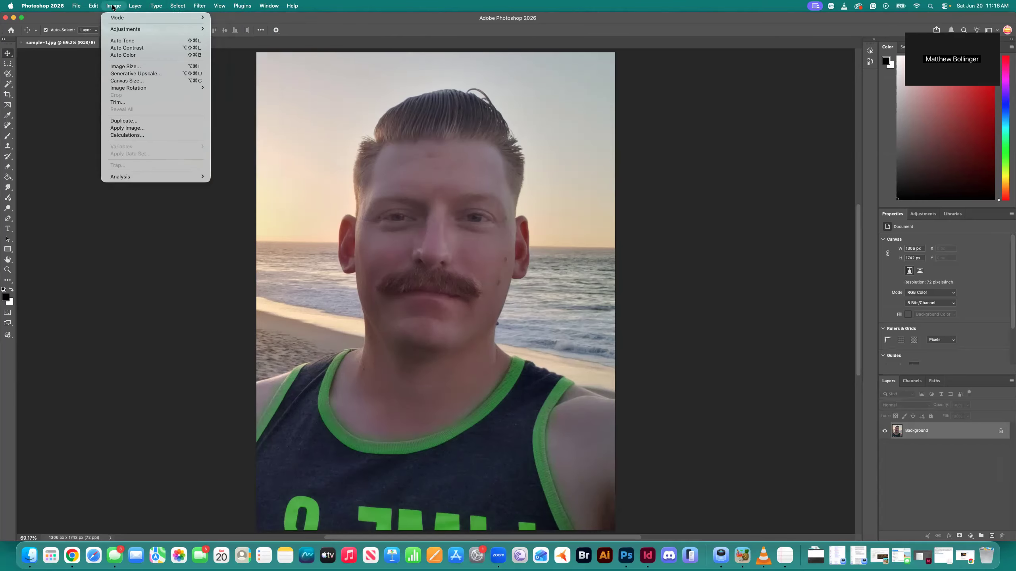
pyautogui.moveTo(120, 27)
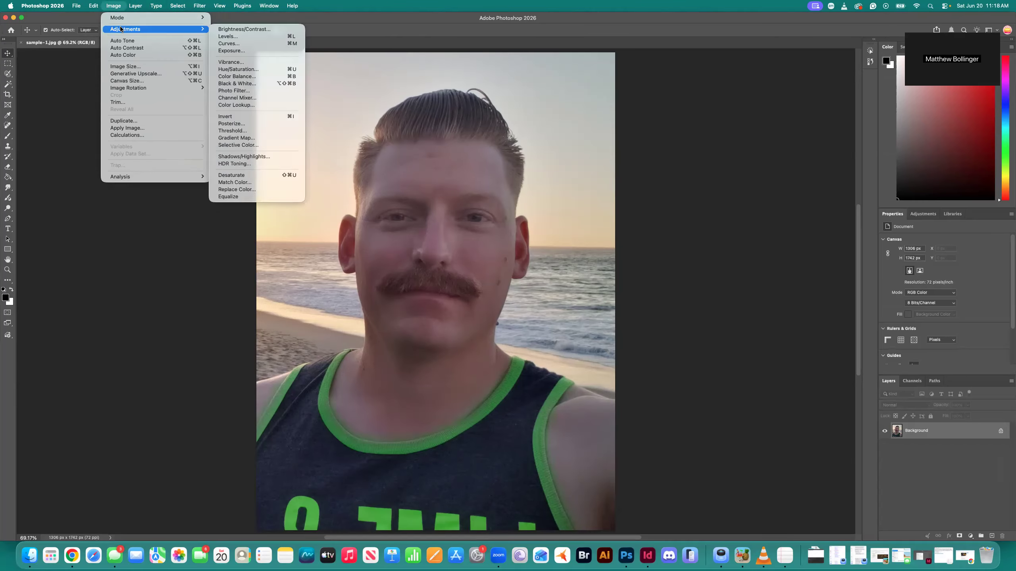
pyautogui.click(241, 30)
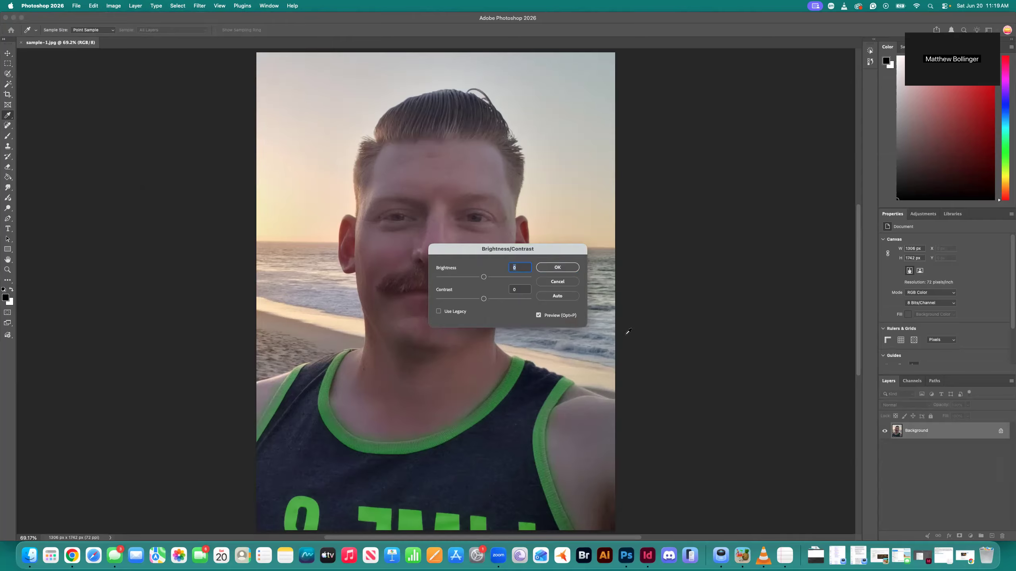
pyautogui.moveTo(483, 277); pyautogui.dragTo(575, 308)
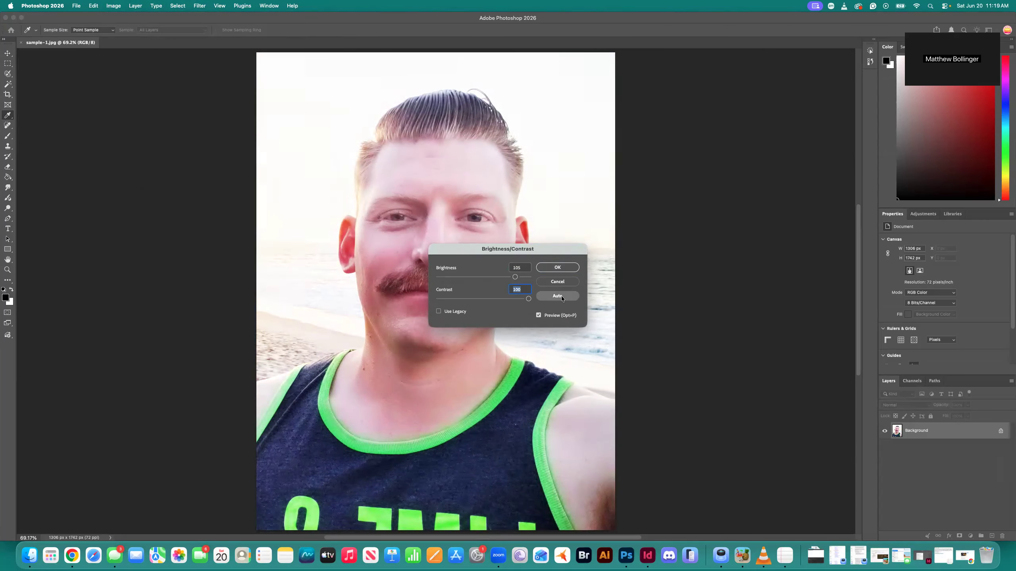
pyautogui.click(564, 269)
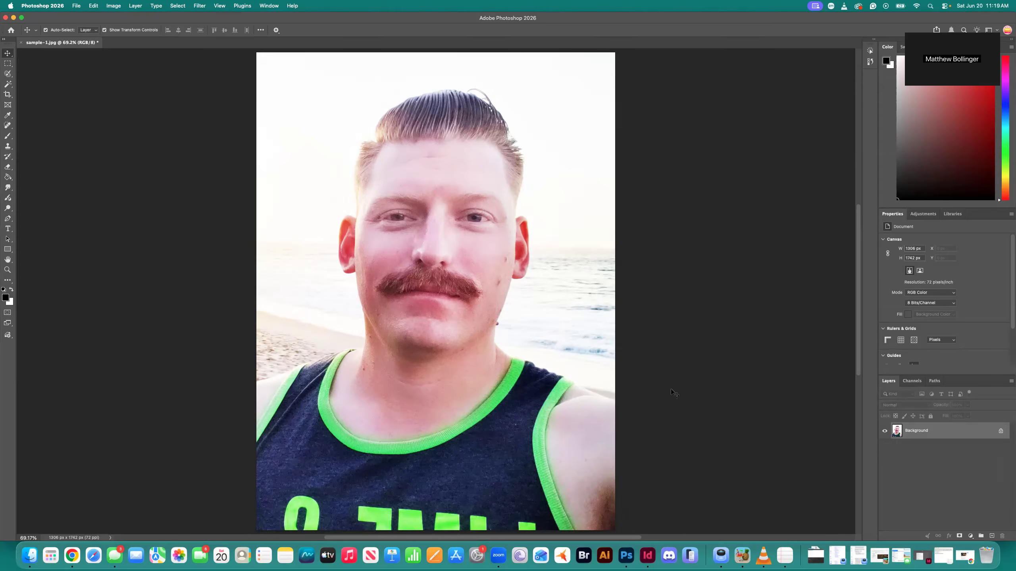
pyautogui.press('super+z')
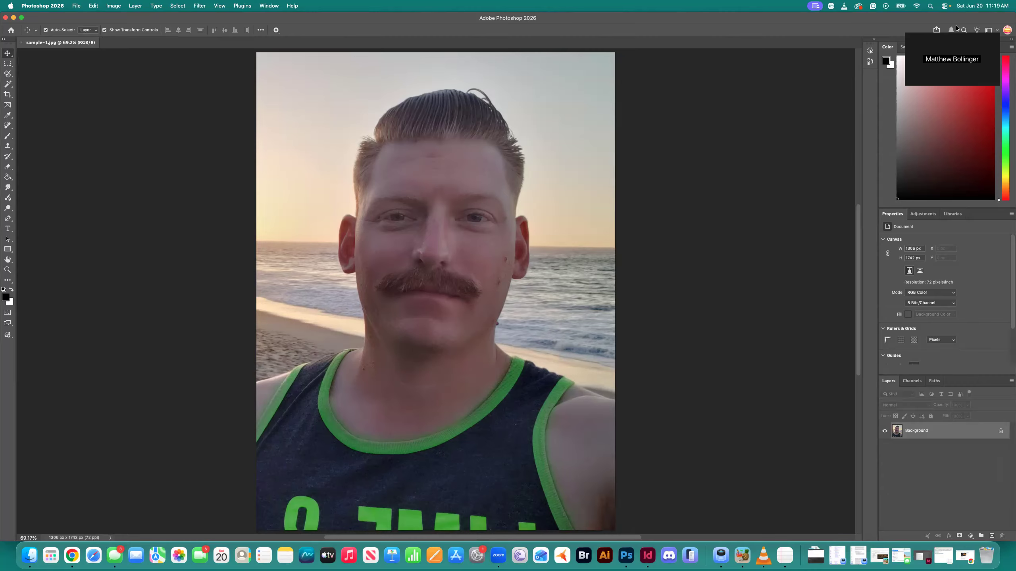
# Select the Essentials workspace and reset it to its default layout
pyautogui.click(988, 30)
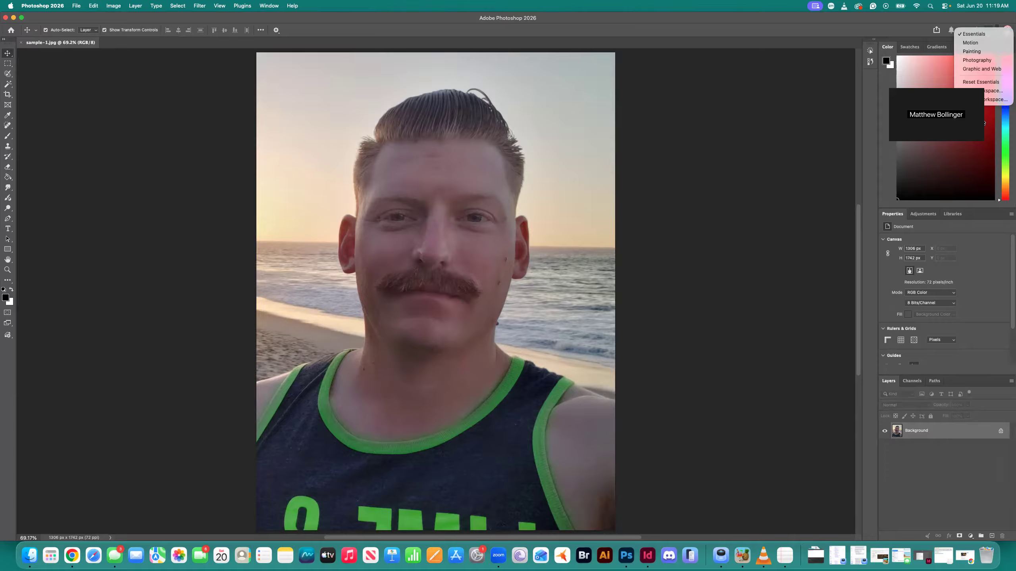
pyautogui.click(980, 35)
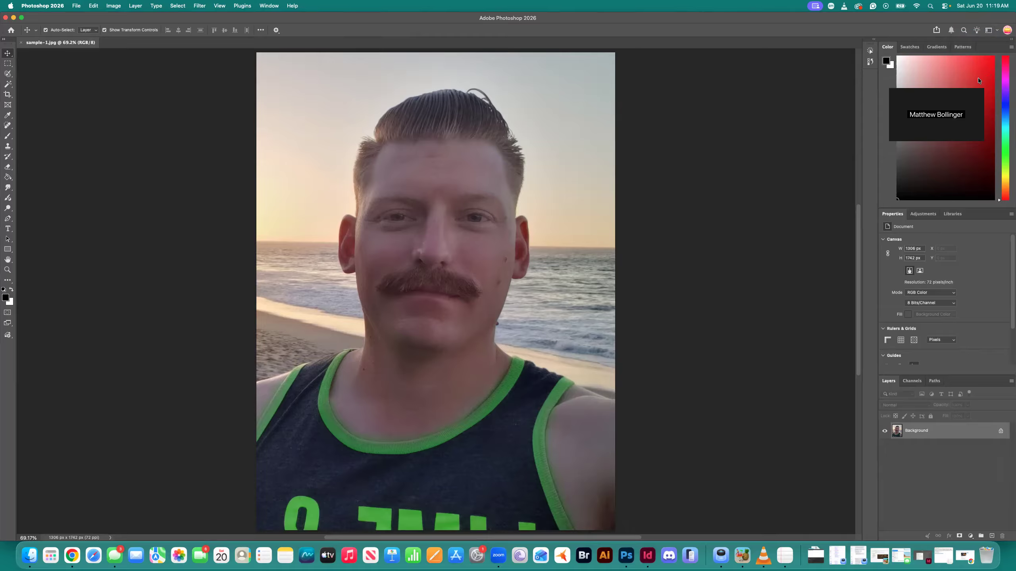
pyautogui.click(987, 32)
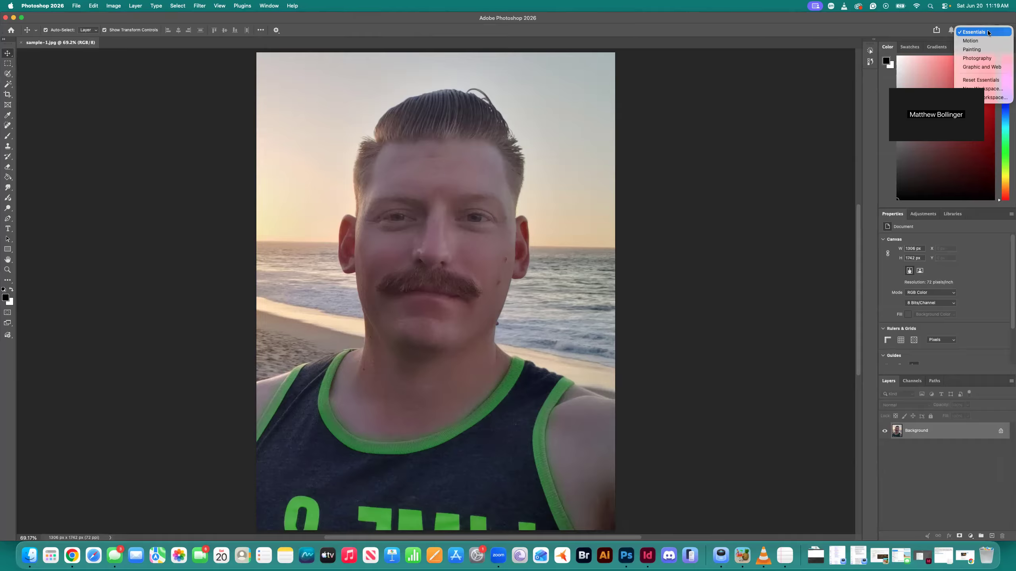
pyautogui.click(983, 79)
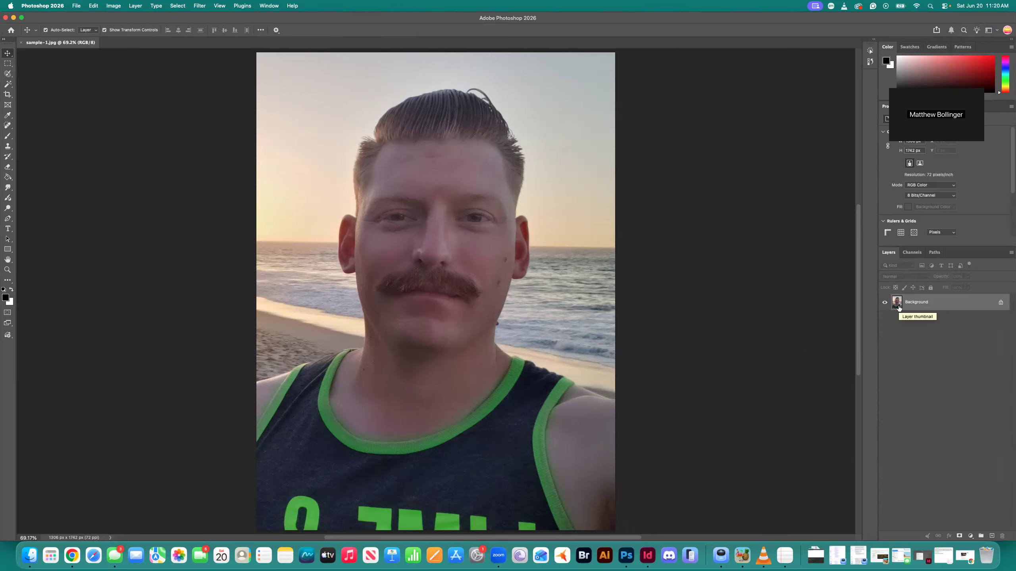
# Unlock the Background layer and save the image
pyautogui.click(1000, 304)
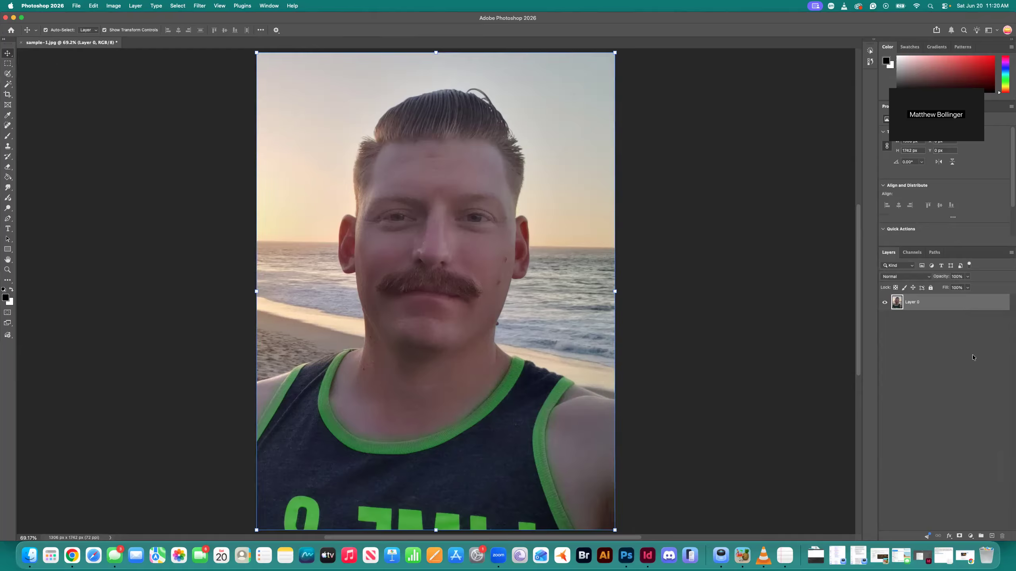
pyautogui.press('super+s')
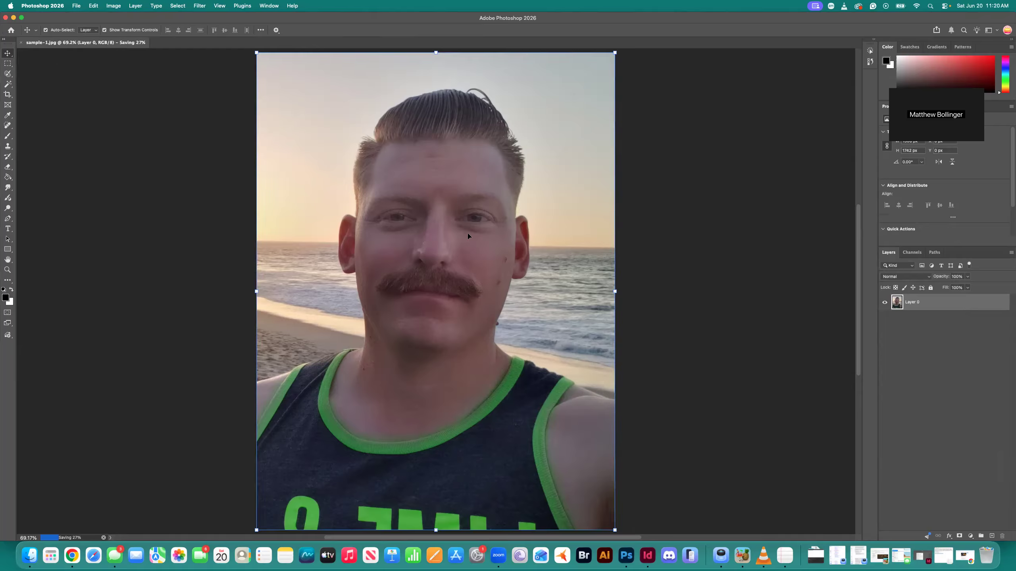
pyautogui.click(74, 7)
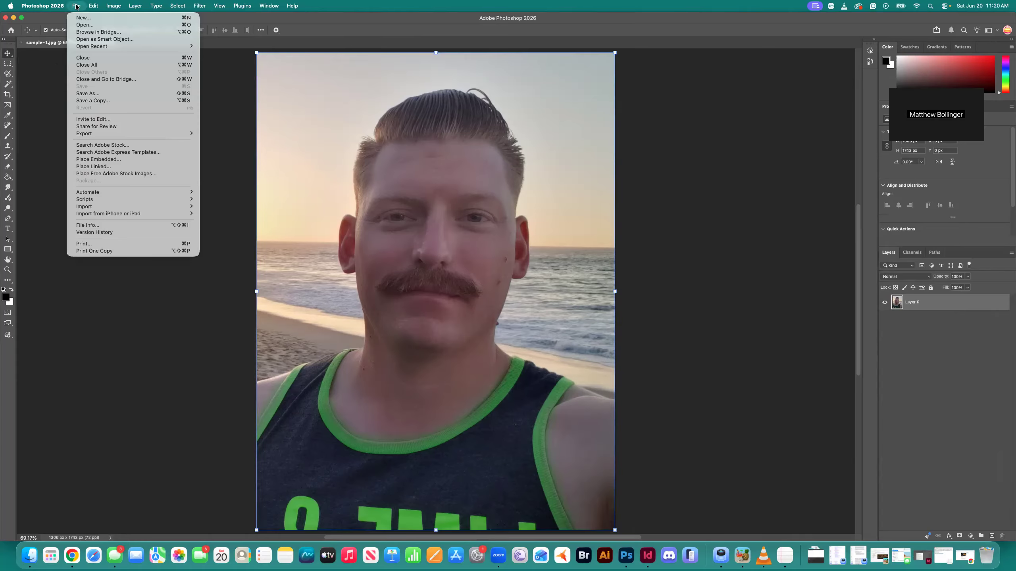
pyautogui.click(92, 95)
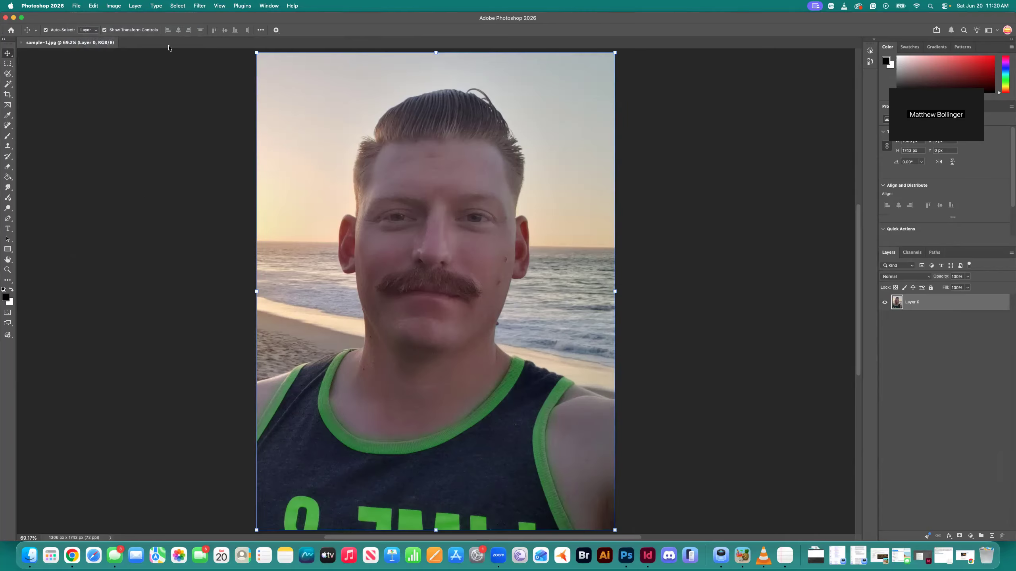
pyautogui.click(675, 380)
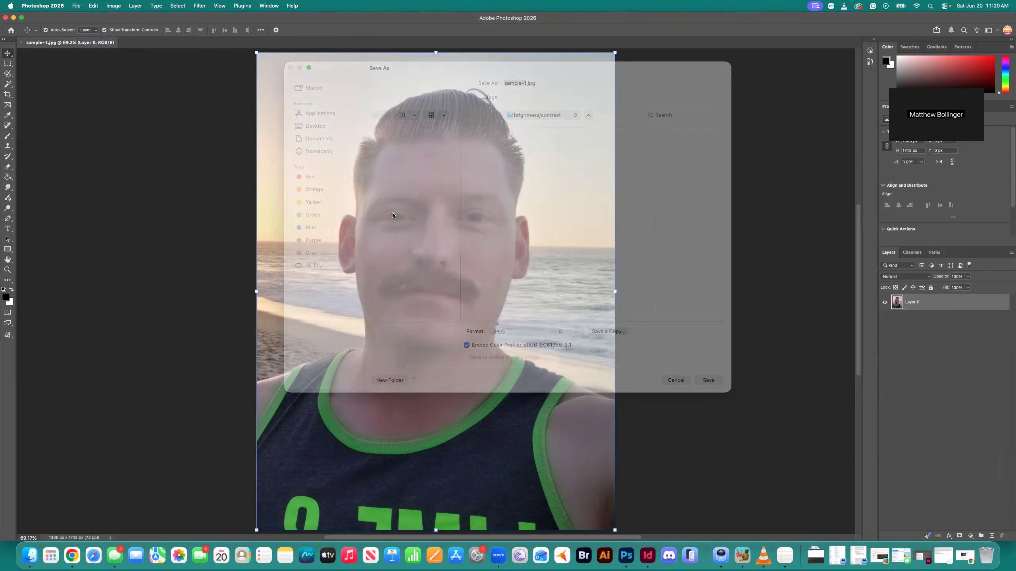
# Save the image as sample-1.psd in Photoshop format in the brightness/contrast folder, with Maximize Compatibility on
pyautogui.click(75, 6)
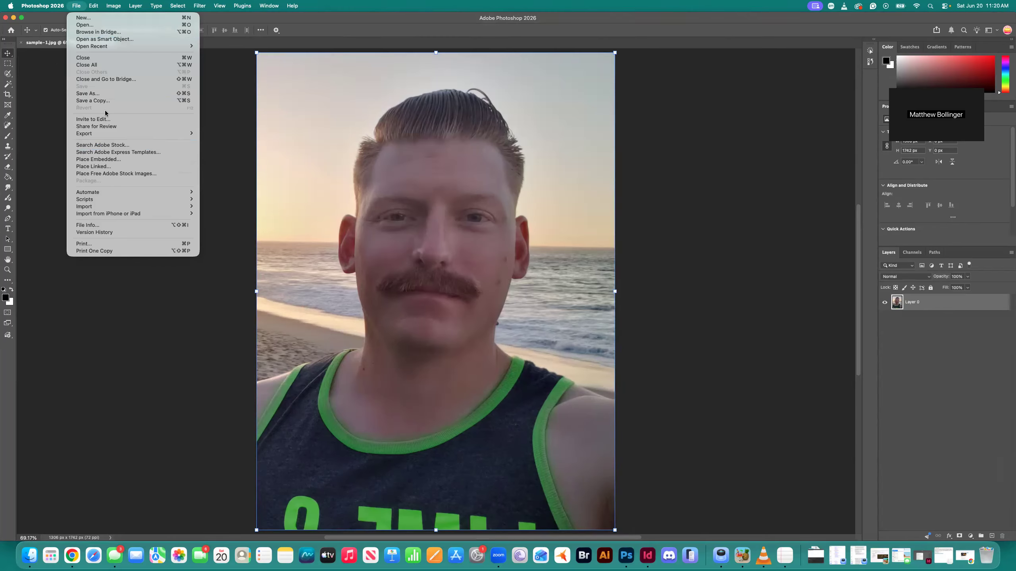
pyautogui.click(105, 95)
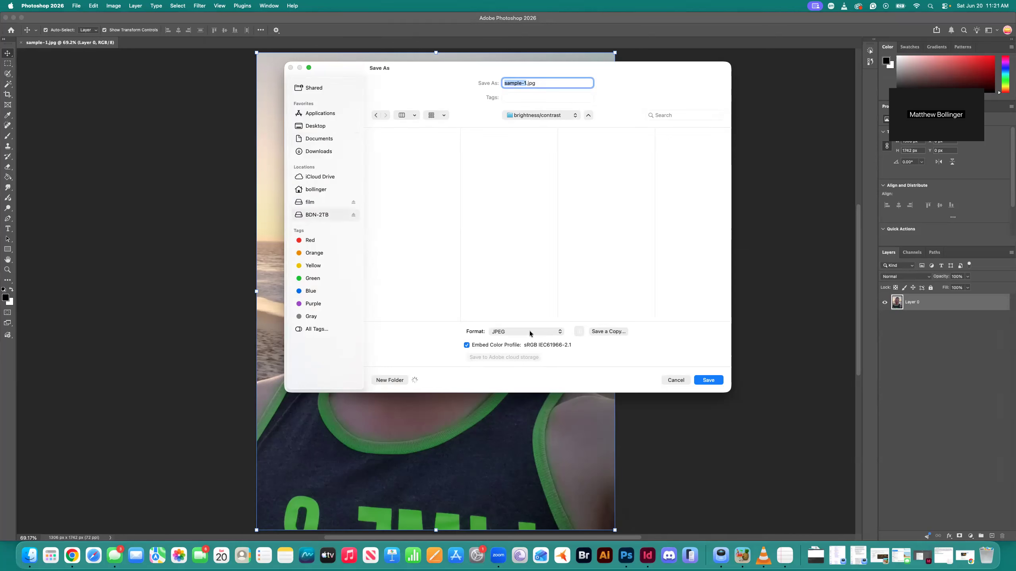
pyautogui.click(515, 331)
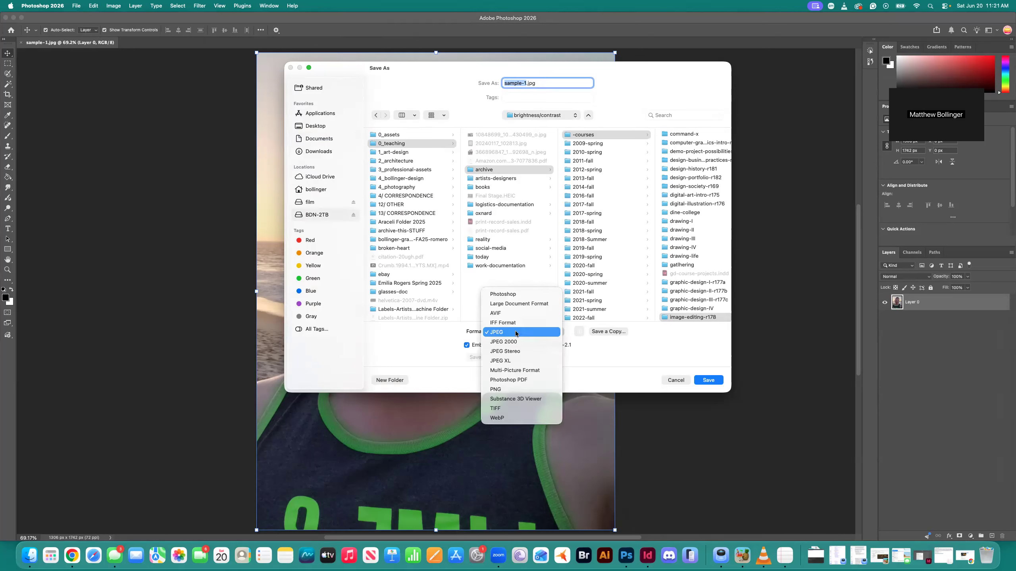
pyautogui.click(513, 295)
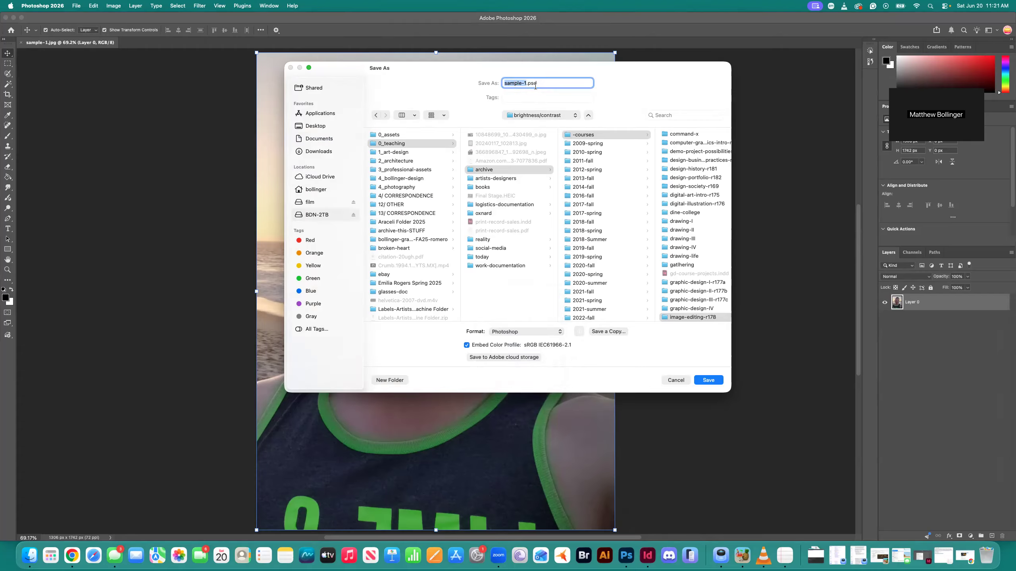
pyautogui.hscroll(10, 570, 197)
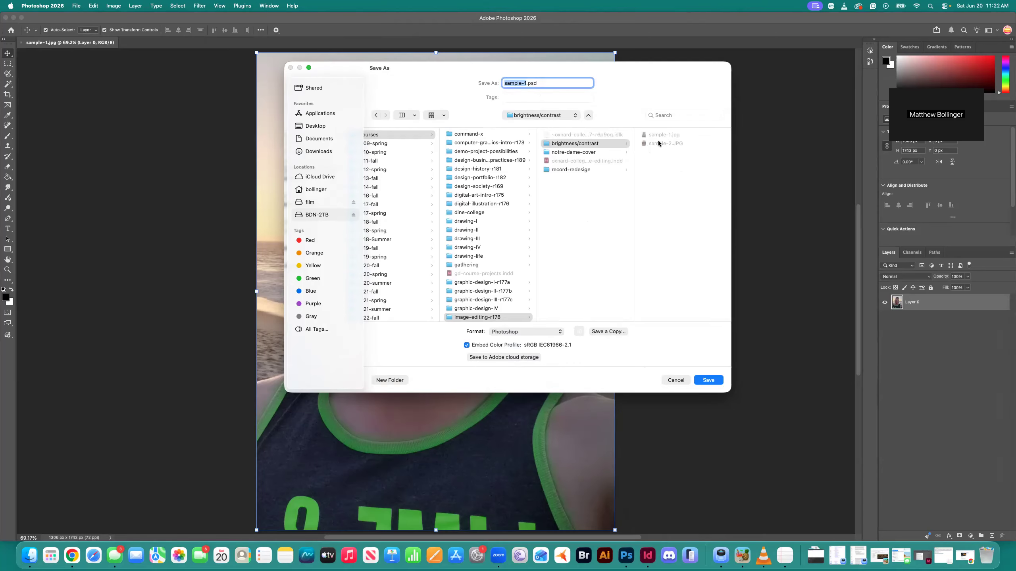
pyautogui.click(708, 380)
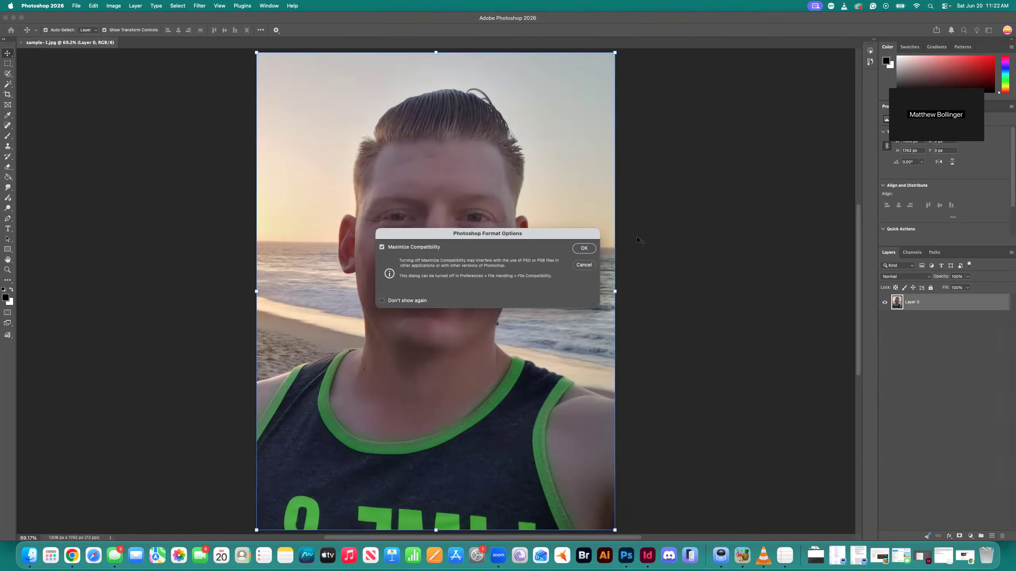
pyautogui.click(574, 251)
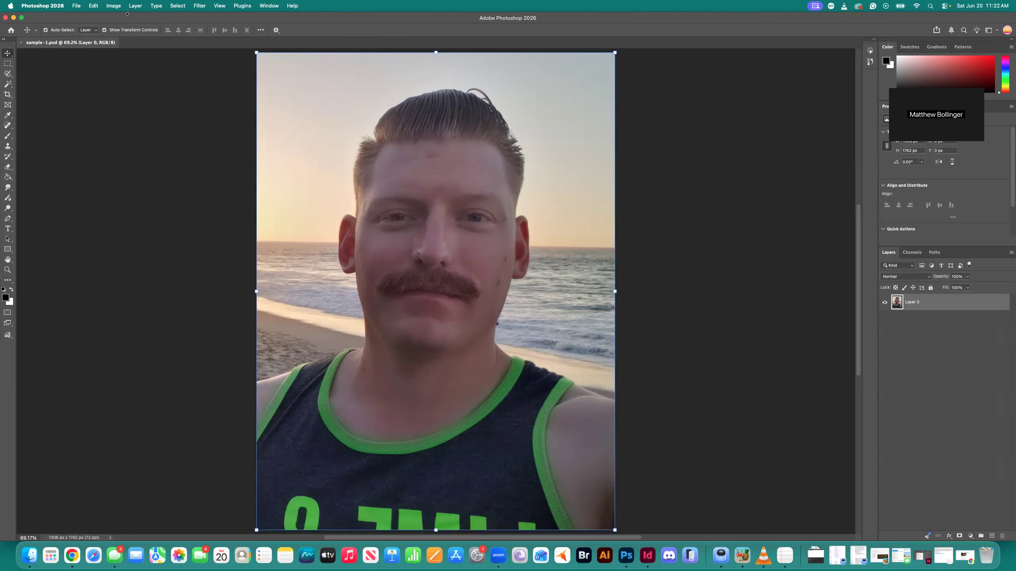
pyautogui.click(114, 6)
pyautogui.moveTo(132, 29)
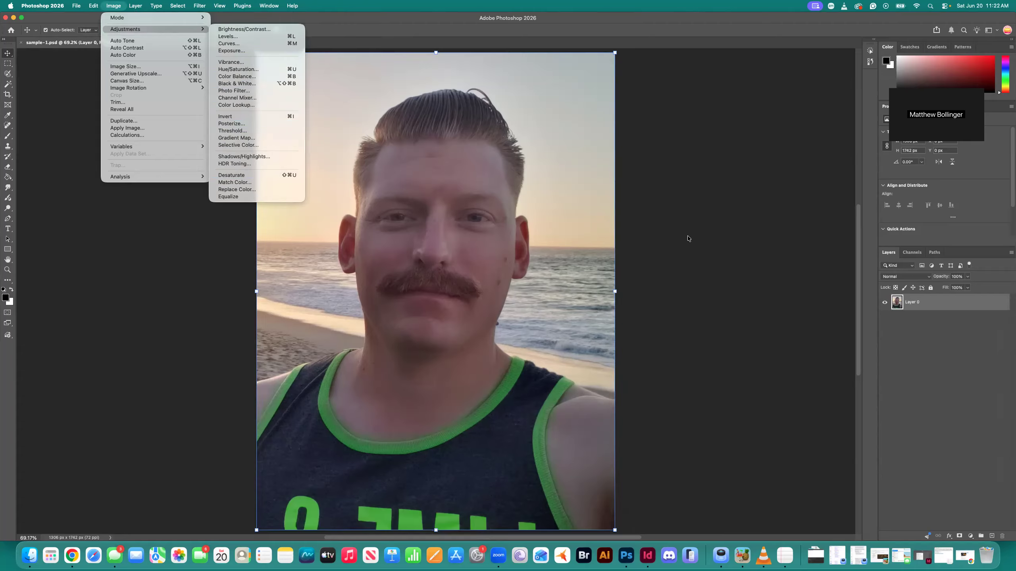
pyautogui.click(790, 298)
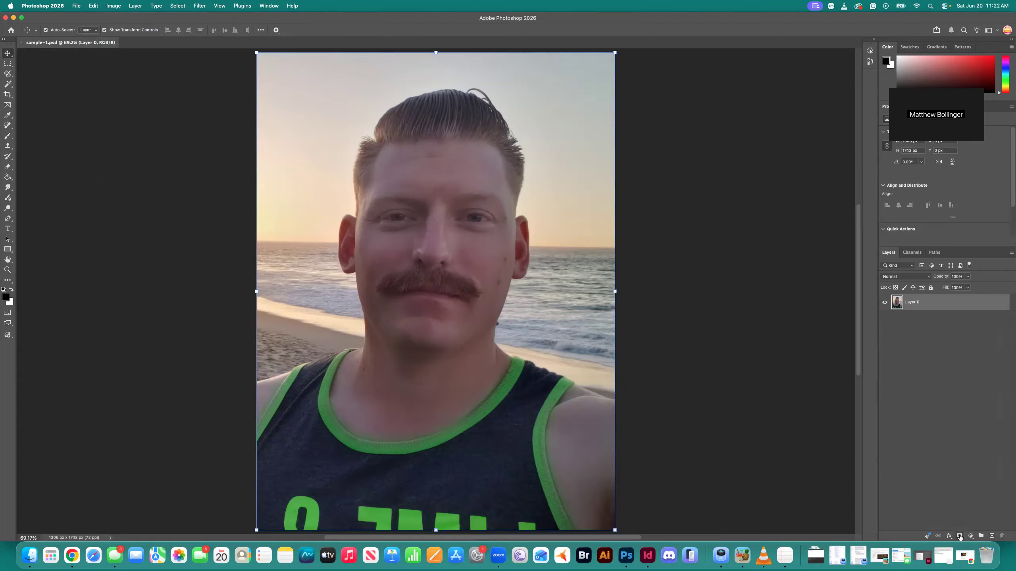
pyautogui.click(971, 536)
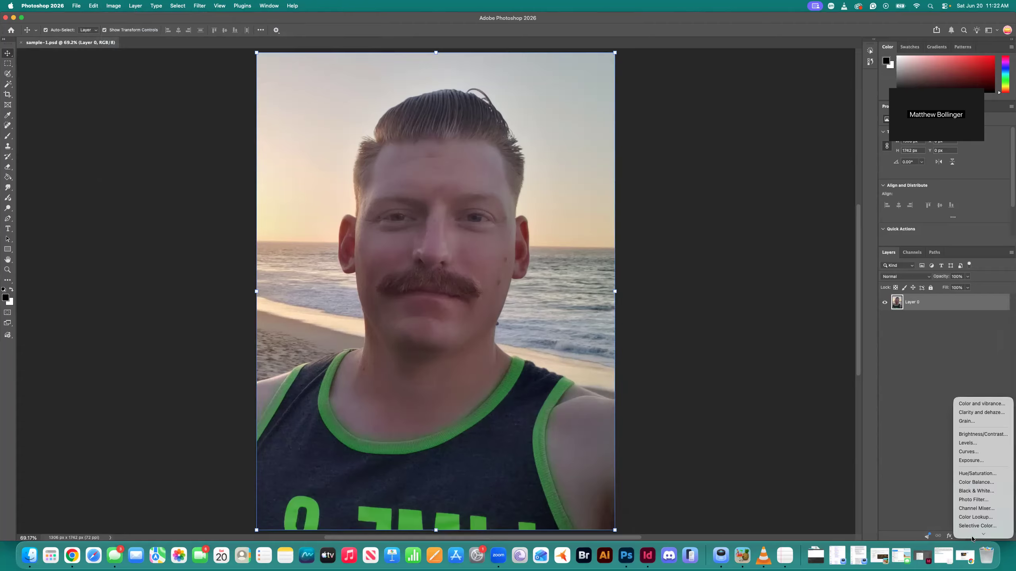
pyautogui.click(935, 521)
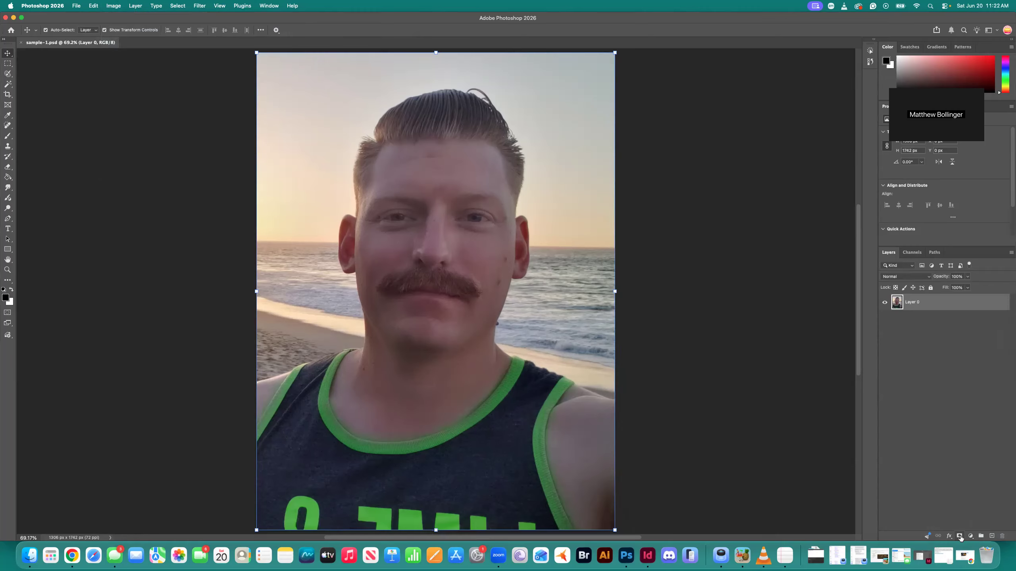
pyautogui.click(959, 536)
pyautogui.press('super+z')
# Add a Brightness/Contrast adjustment layer above Layer 0 and keep it selected for editing
pyautogui.click(971, 536)
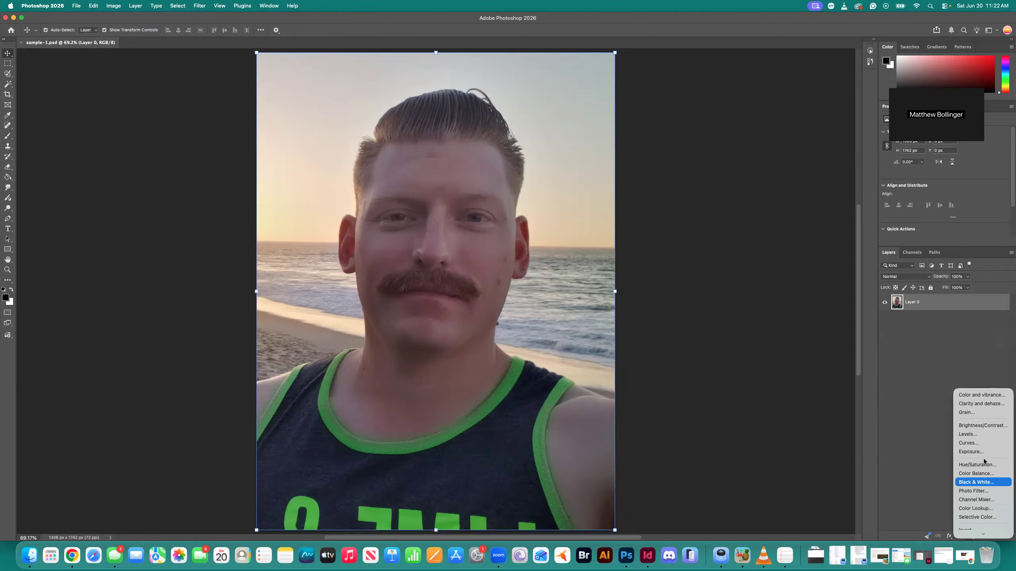
pyautogui.click(981, 426)
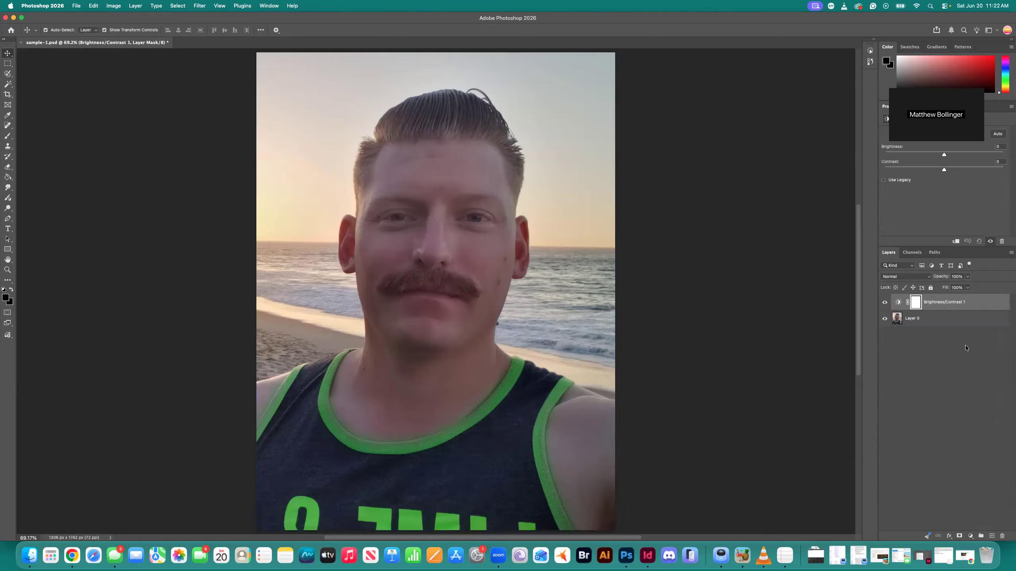
pyautogui.click(933, 323)
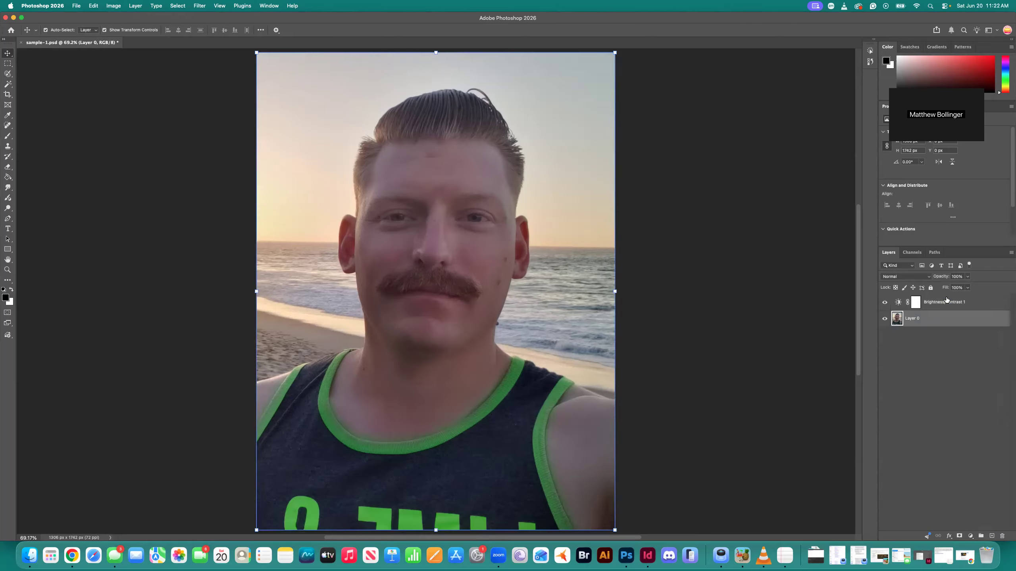
pyautogui.click(944, 304)
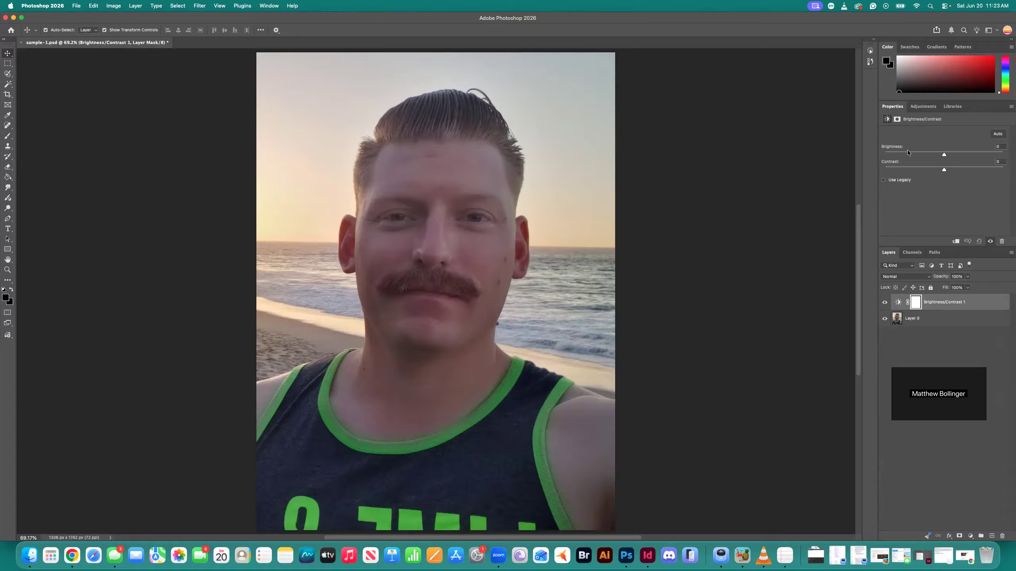
# Try raising the adjustment layer's brightness to about 63, and reset it to 0
pyautogui.moveTo(944, 156); pyautogui.dragTo(969, 156)
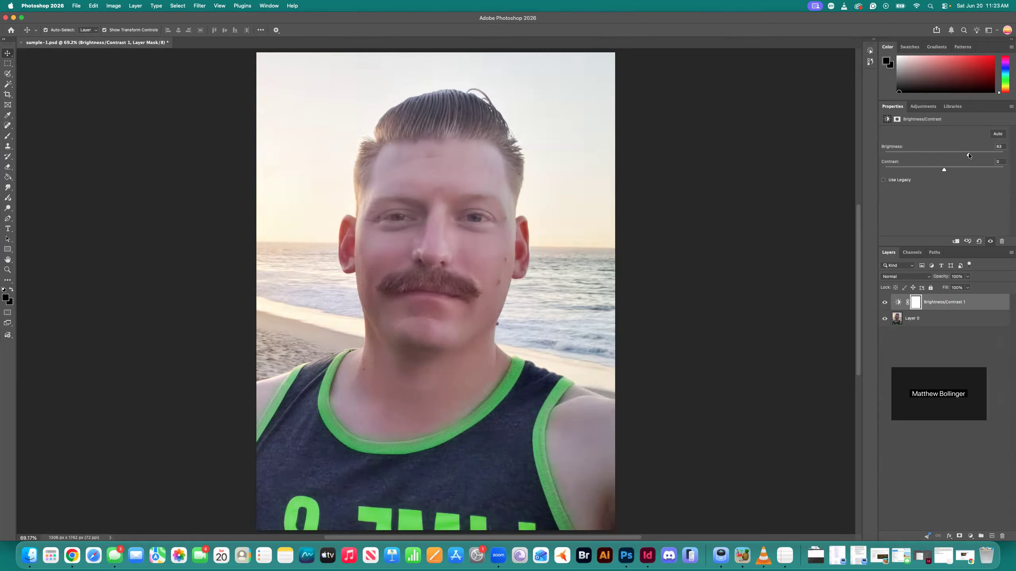
pyautogui.moveTo(969, 156); pyautogui.dragTo(967, 157)
pyautogui.moveTo(969, 157); pyautogui.dragTo(952, 157)
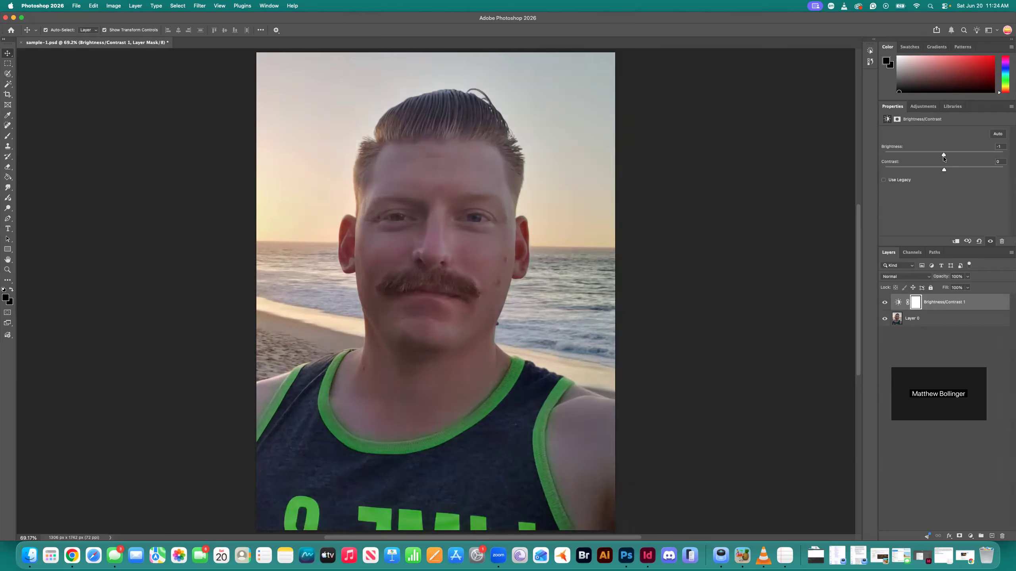
pyautogui.click(997, 147)
pyautogui.write('0')
pyautogui.press('Return')
# Try a brightness of about 57 on the adjustment layer, followed by a dark setting of about -102
pyautogui.moveTo(945, 154); pyautogui.dragTo(966, 157)
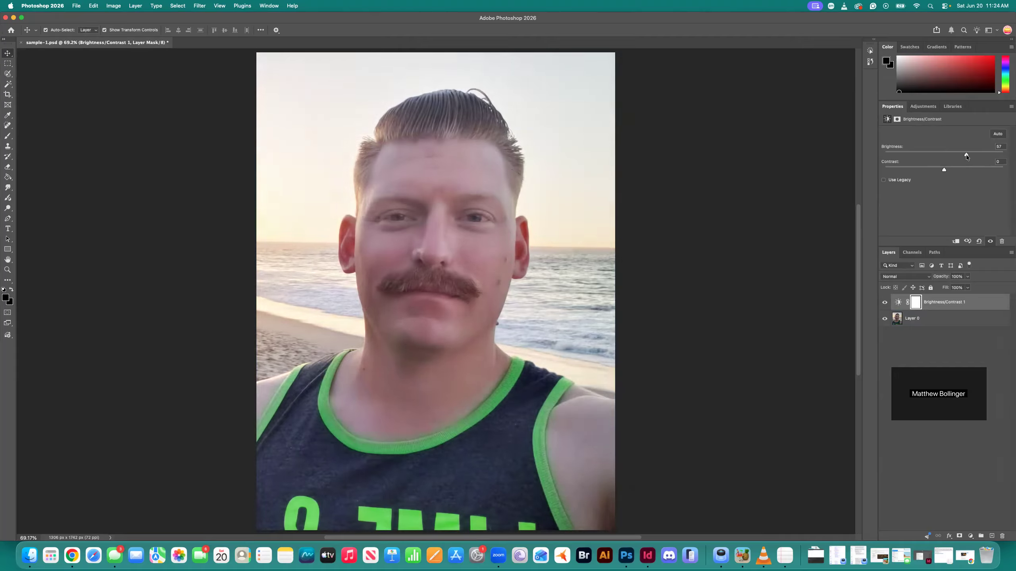
pyautogui.moveTo(966, 157); pyautogui.dragTo(967, 157)
pyautogui.moveTo(967, 156); pyautogui.dragTo(922, 156)
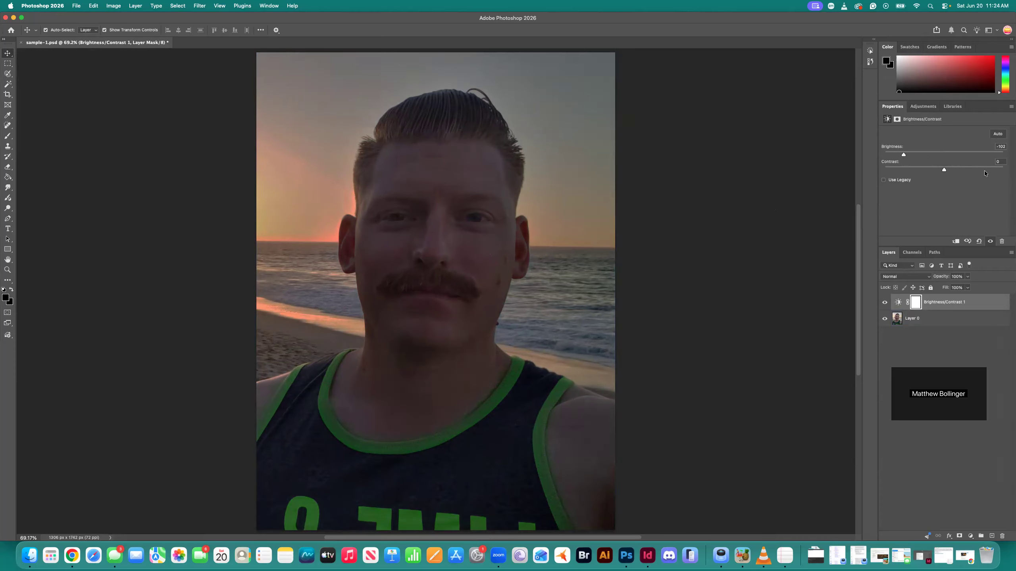
# Set the adjustment layer's brightness to about 58 and contrast to about 18, and save the file
pyautogui.moveTo(902, 154); pyautogui.dragTo(967, 157)
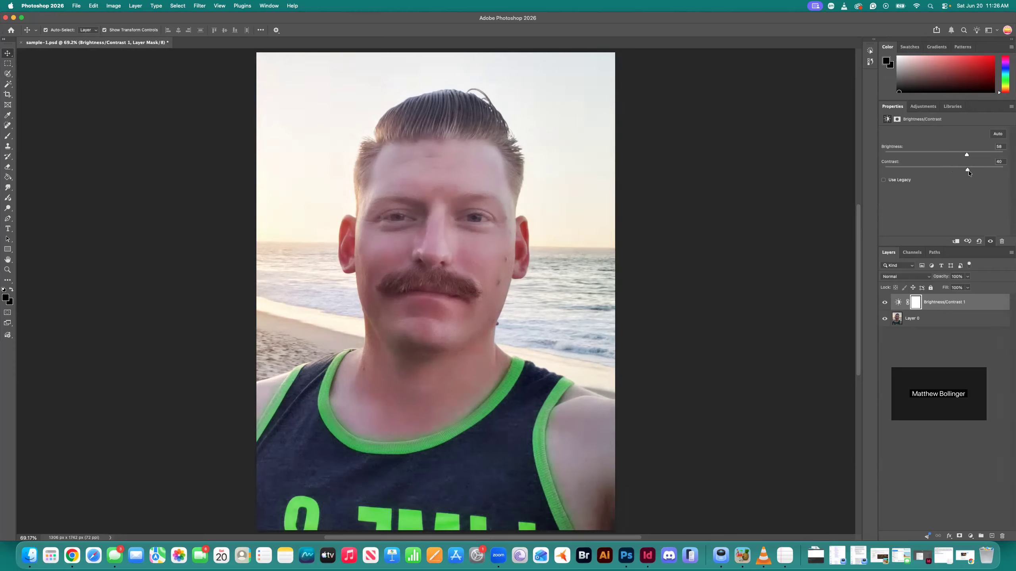
pyautogui.moveTo(971, 173); pyautogui.dragTo(963, 174)
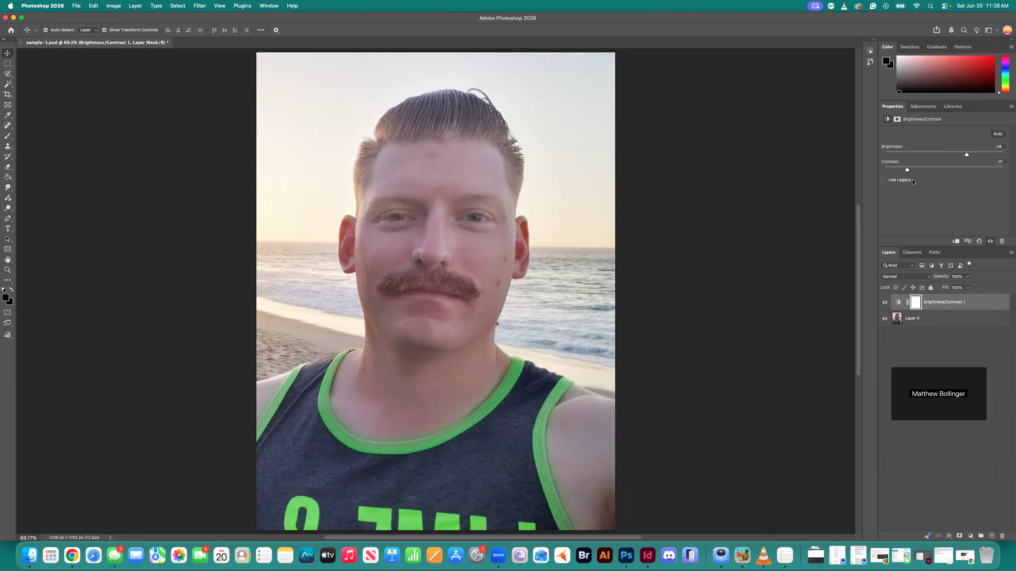
pyautogui.press('XF86MonBrightnessUp')
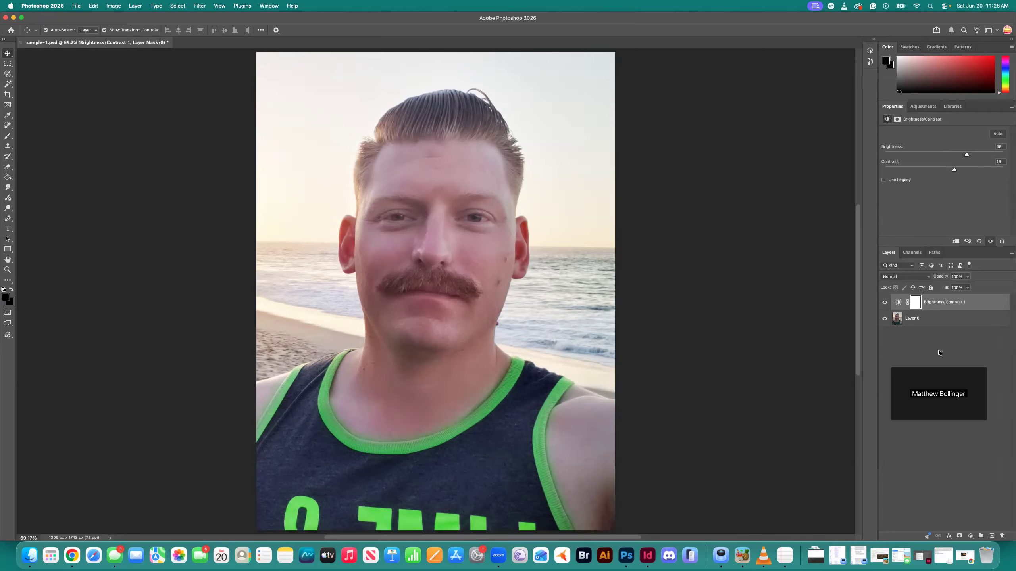
pyautogui.press('super+s')
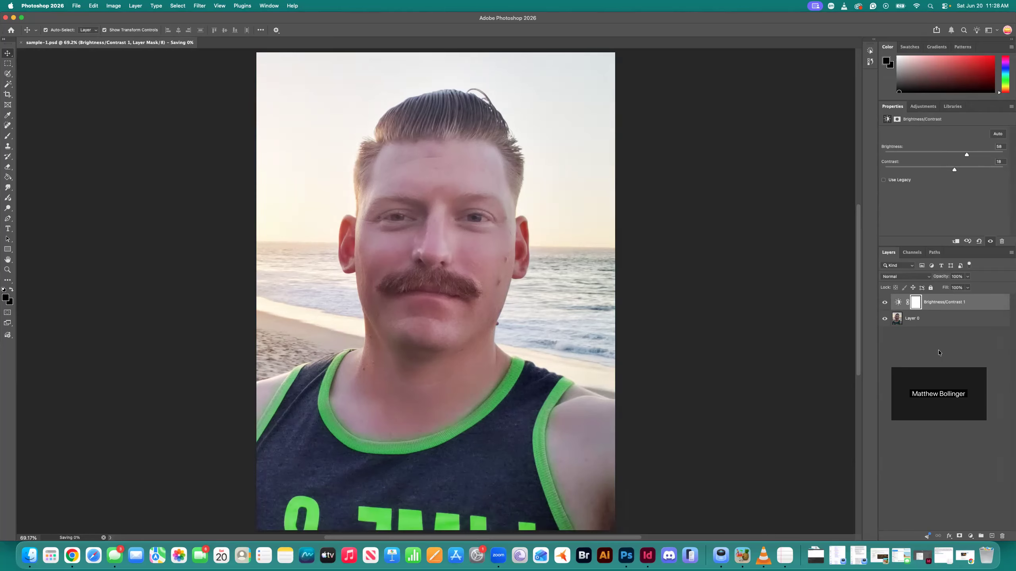
# Compare the original sample-1.jpg, opened in Preview from the brightness/contrast folder, side by side with the edited portrait, and return to Photoshop
pyautogui.press('super+Tab')
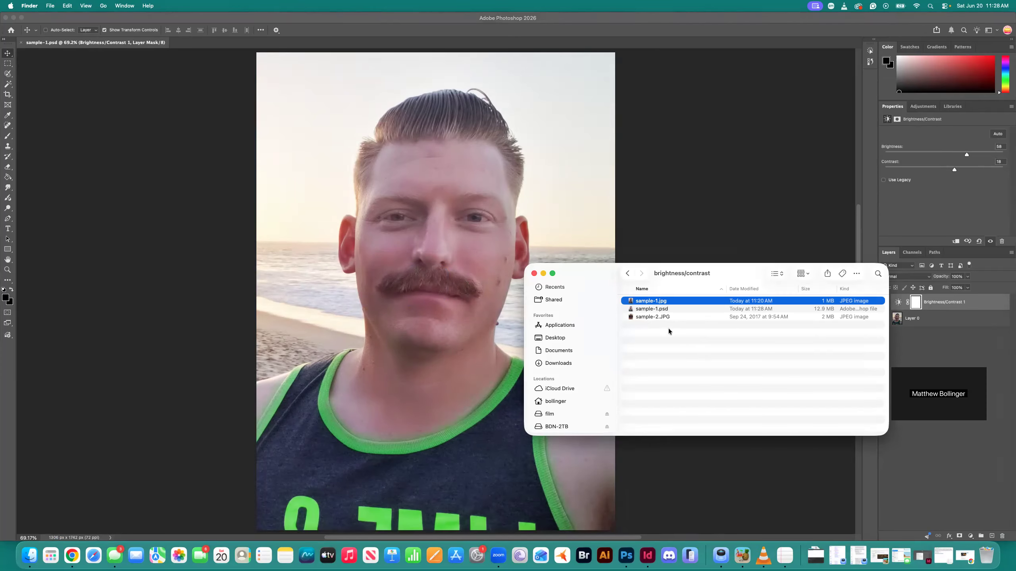
pyautogui.click(648, 307)
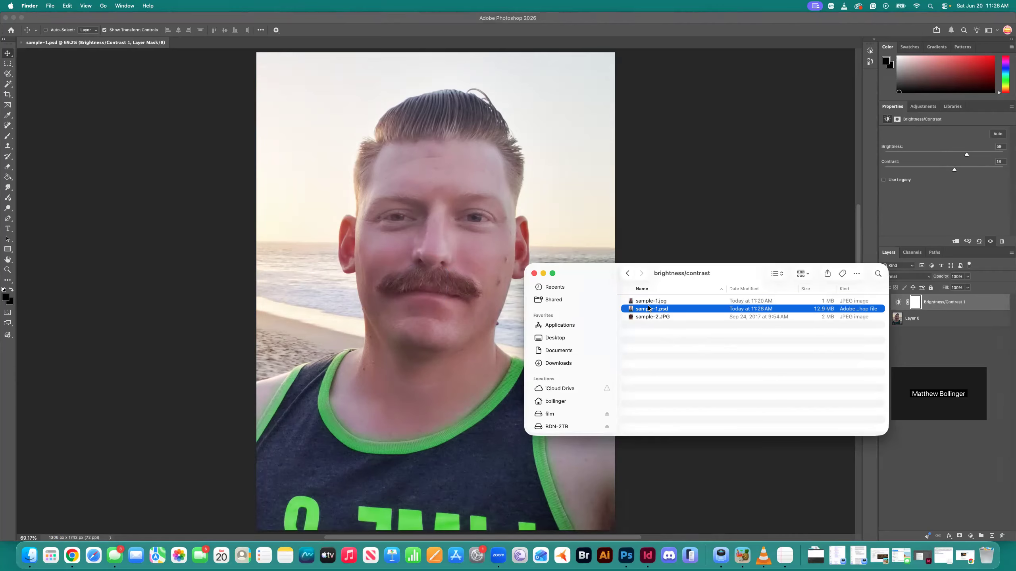
pyautogui.click(645, 301)
pyautogui.doubleClick(645, 300)
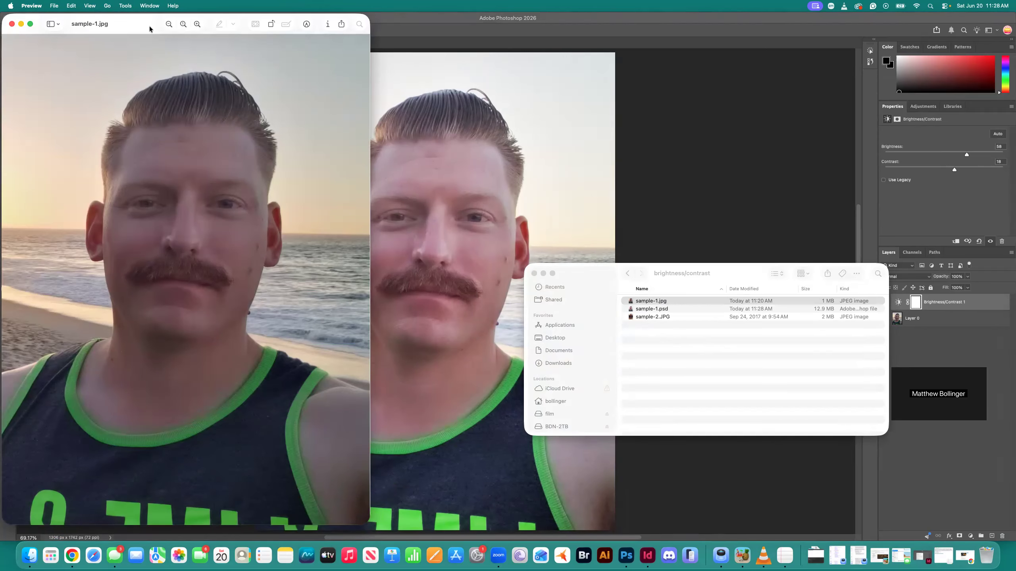
pyautogui.moveTo(150, 29); pyautogui.dragTo(684, 21)
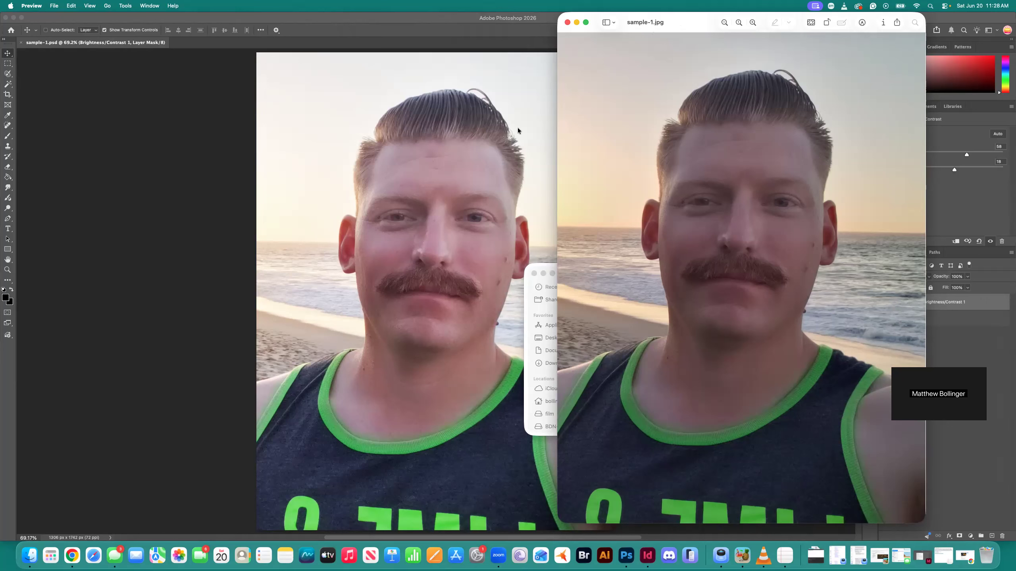
pyautogui.moveTo(681, 21); pyautogui.dragTo(661, 23)
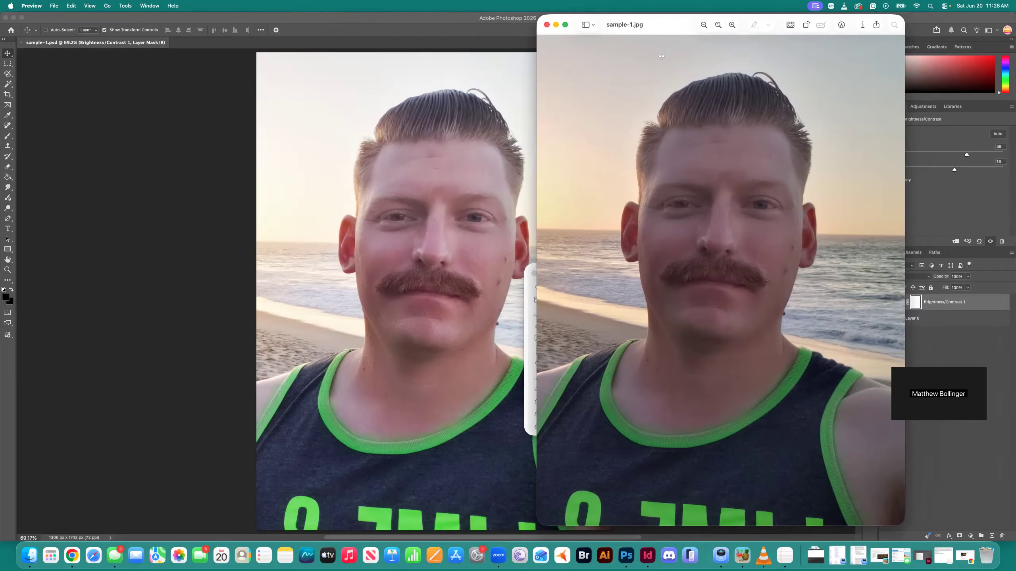
pyautogui.click(547, 24)
pyautogui.click(736, 285)
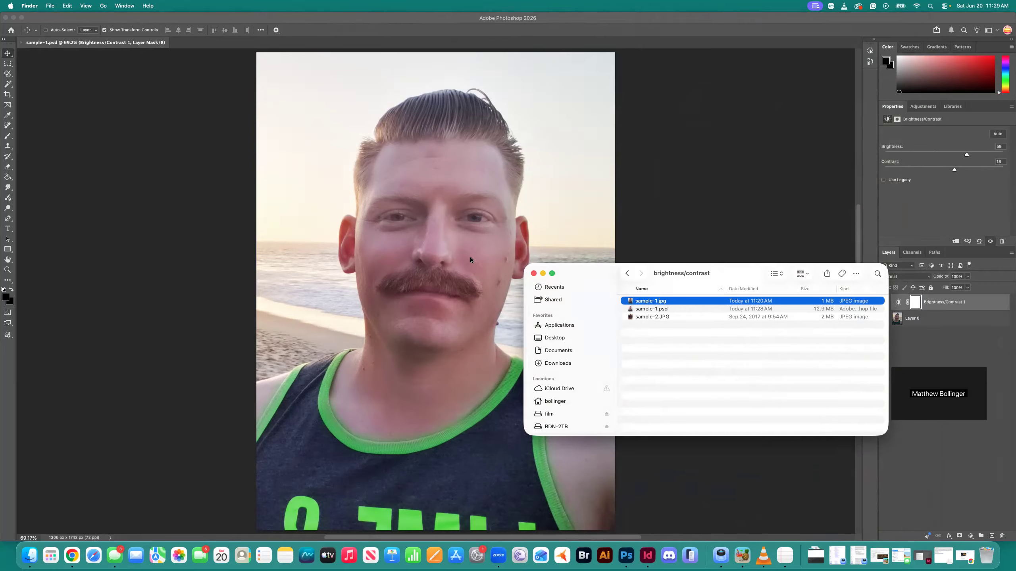
pyautogui.click(793, 254)
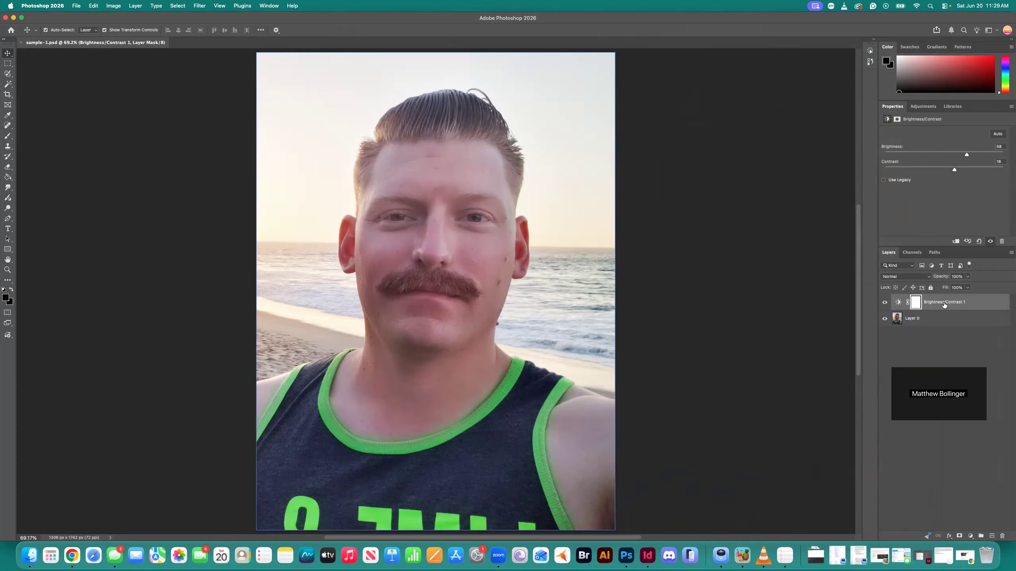
# Switch the Brightness/Contrast layer's visibility off and on repeatedly to compare the portrait before and after the adjustment
pyautogui.click(884, 303)
pyautogui.click(885, 303)
pyautogui.click(885, 303)
pyautogui.click(885, 303)
pyautogui.click(885, 303)
pyautogui.click(884, 303)
pyautogui.click(884, 303)
pyautogui.click(884, 303)
pyautogui.click(885, 303)
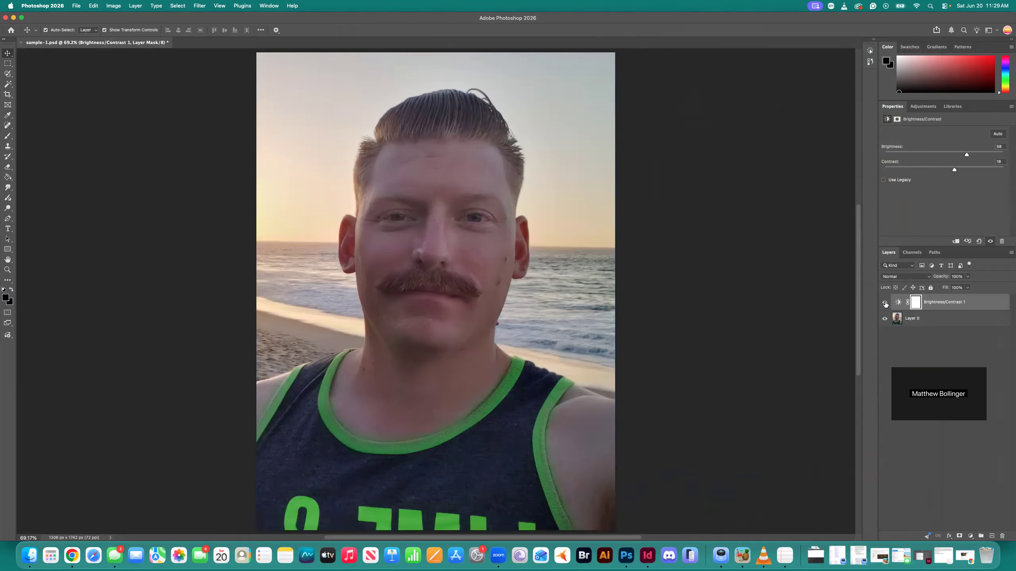
pyautogui.click(885, 303)
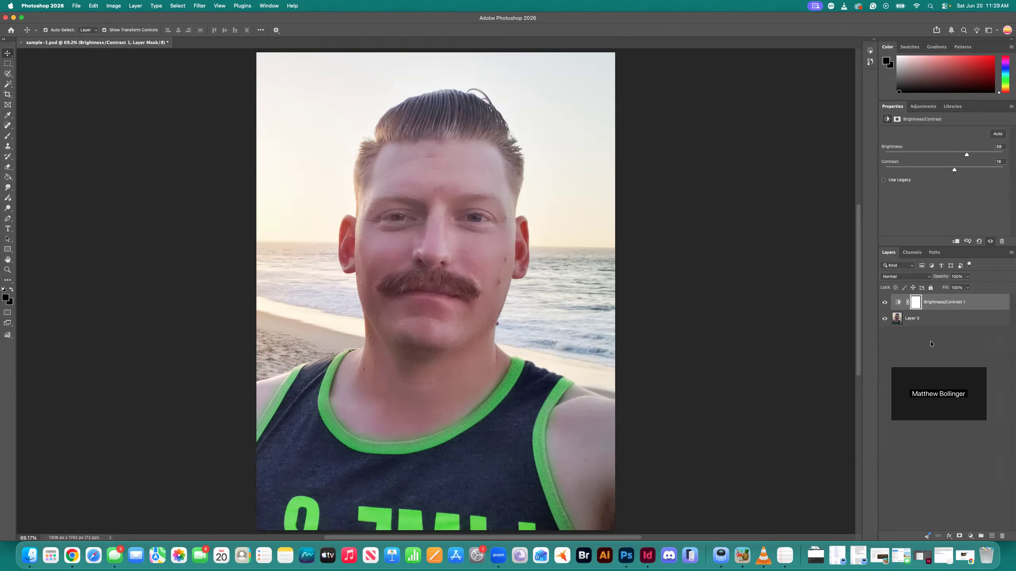
# Select Layer 0 and hide and reshow it to check how the adjustment layer depends on it
pyautogui.click(915, 323)
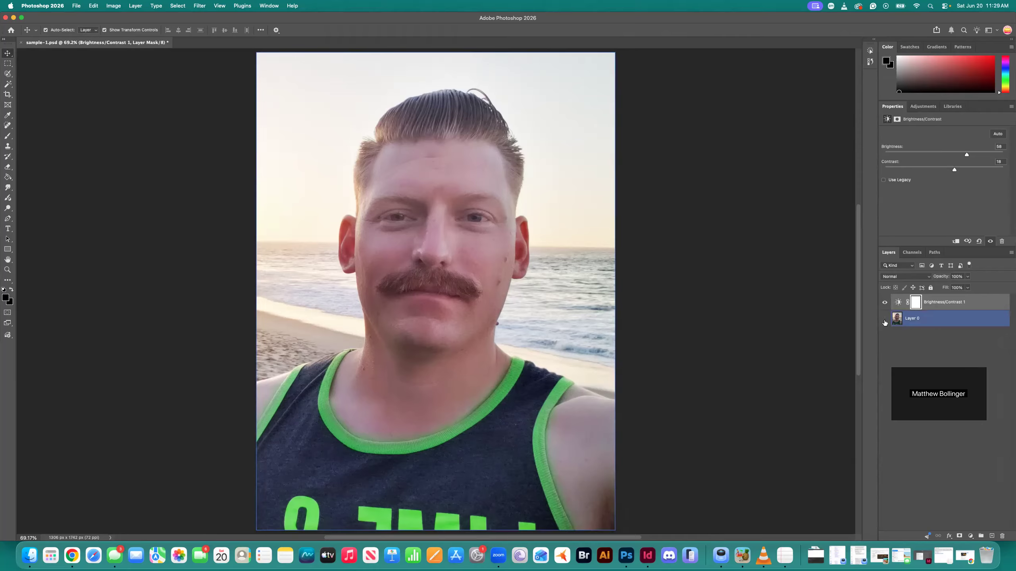
pyautogui.click(885, 323)
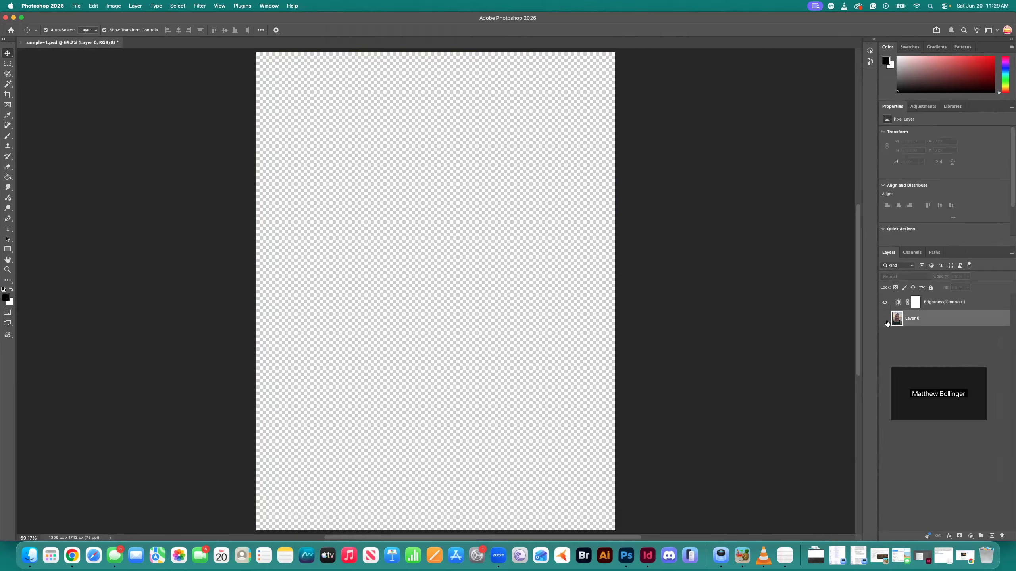
pyautogui.click(885, 320)
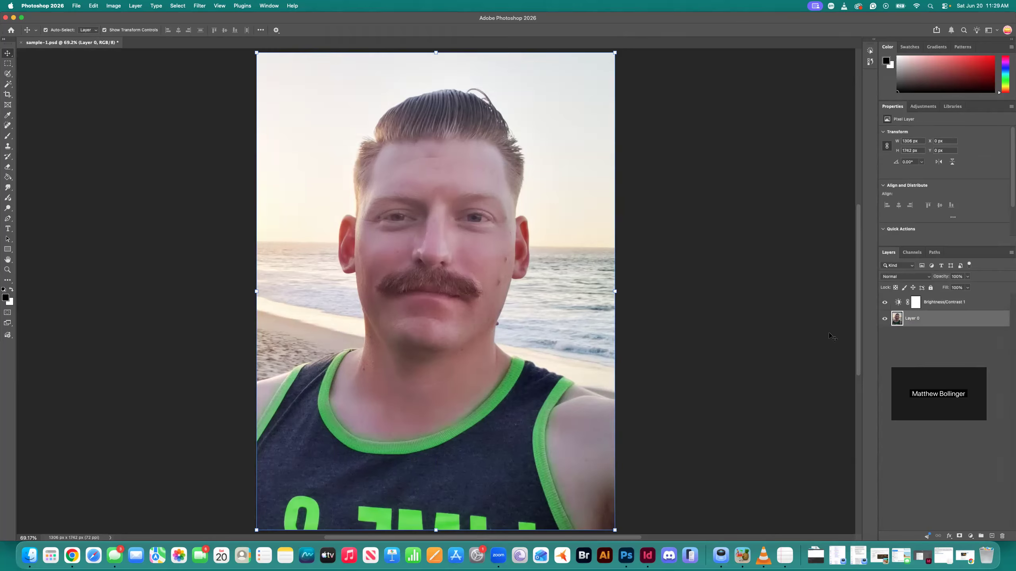
# Save and close sample-1.psd, and switch to the brightness/contrast folder in Finder
pyautogui.press('super+s')
pyautogui.press('super+w')
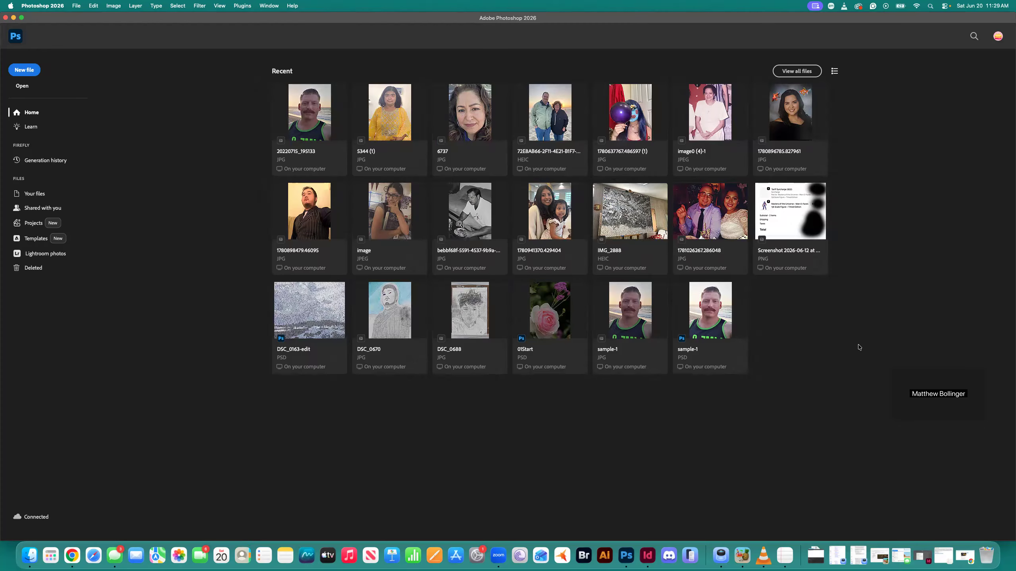
pyautogui.press('super+Tab')
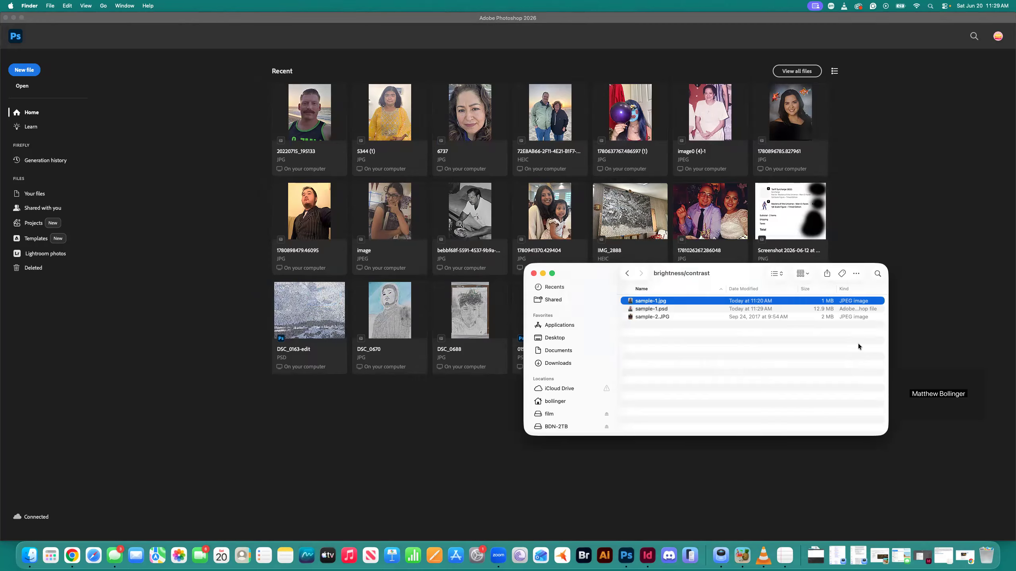
pyautogui.press('super+Tab')
pyautogui.press('super+Tab')
pyautogui.press('super+Tab')
pyautogui.press('super+Tab')
pyautogui.press('super+Tab')
pyautogui.press('super+Tab')
pyautogui.press('super+Tab')
pyautogui.press('super+Tab')
pyautogui.press('super+Tab')
pyautogui.press('super+Tab')
pyautogui.press('super+Tab')
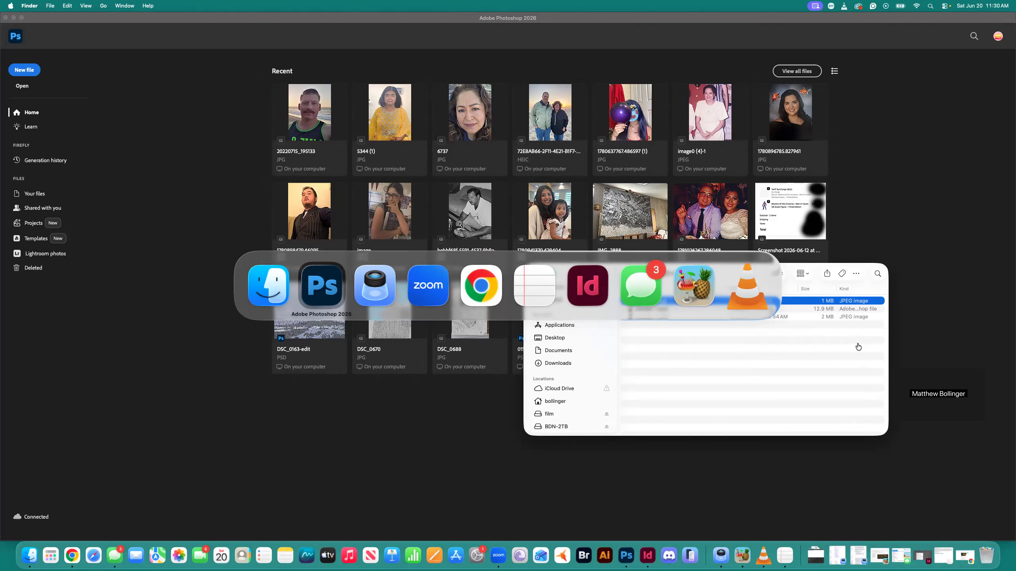
pyautogui.click(267, 288)
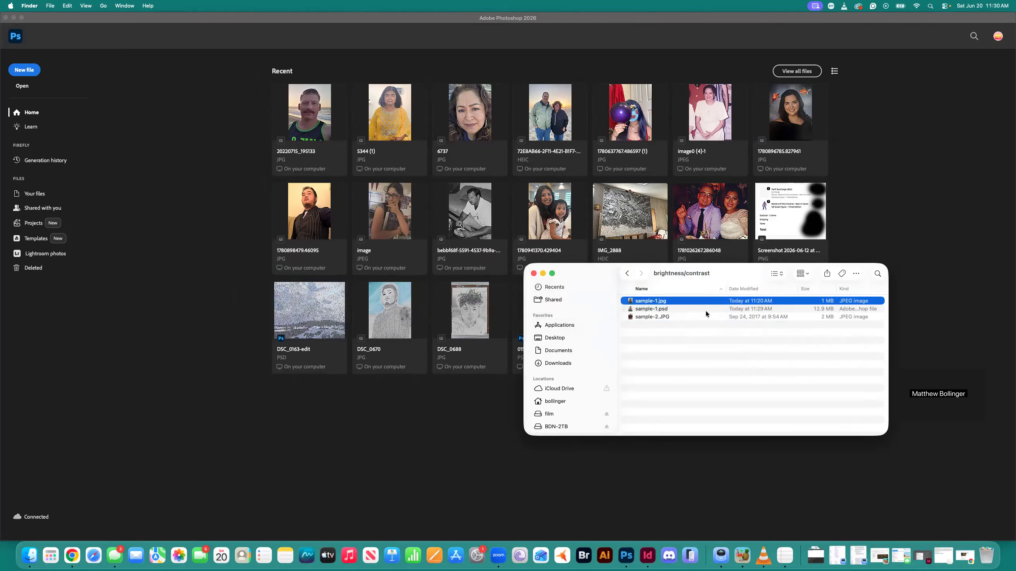
# Open sample-2.JPG from the brightness/contrast folder in Adobe Photoshop 2026
pyautogui.click(646, 316)
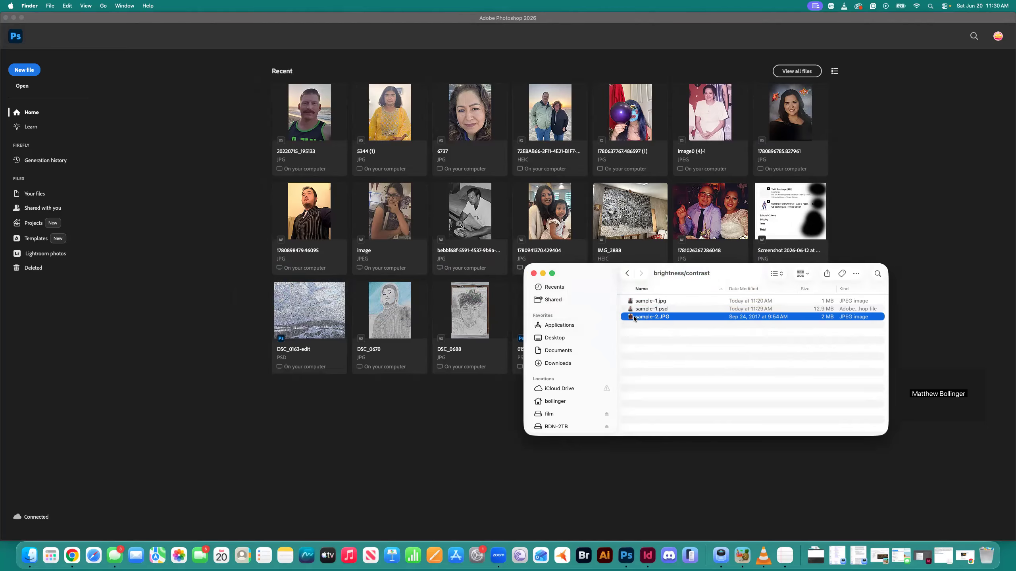
pyautogui.rightClick(633, 316)
pyautogui.moveTo(657, 331)
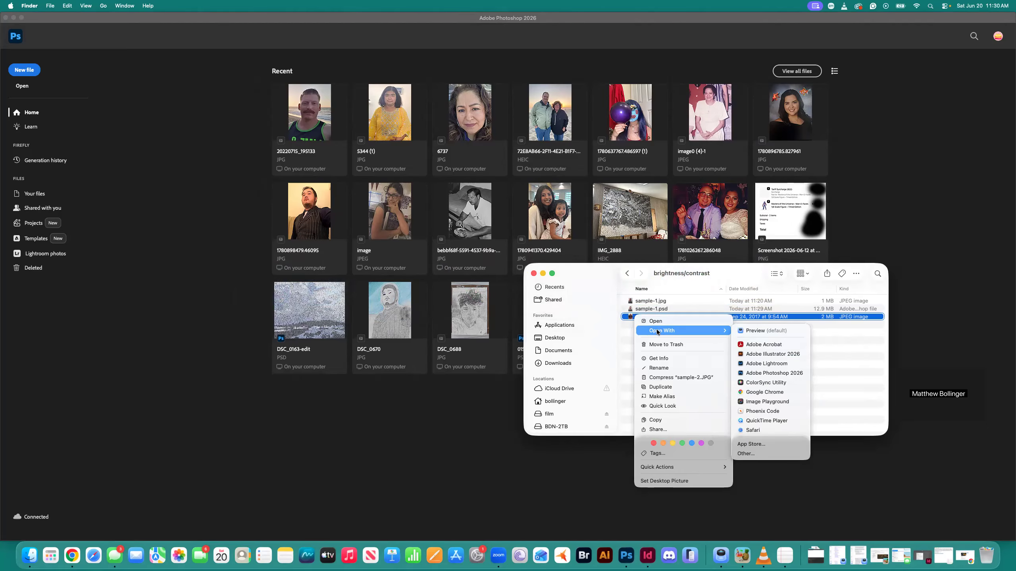
pyautogui.click(766, 372)
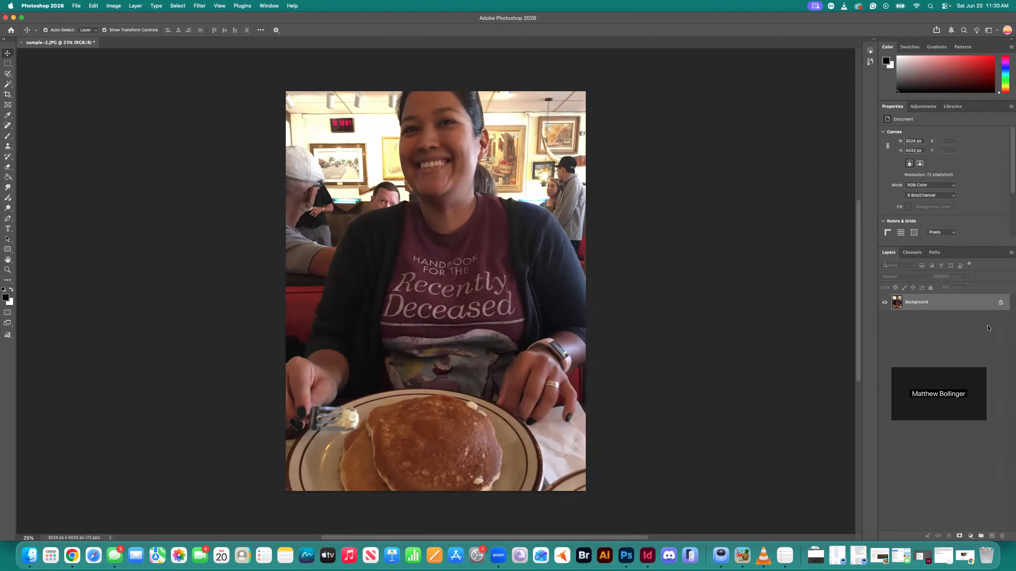
# Unlock the Background layer and save the image in Photoshop format as sample-2.psd in the brightness/contrast folder
pyautogui.click(1001, 303)
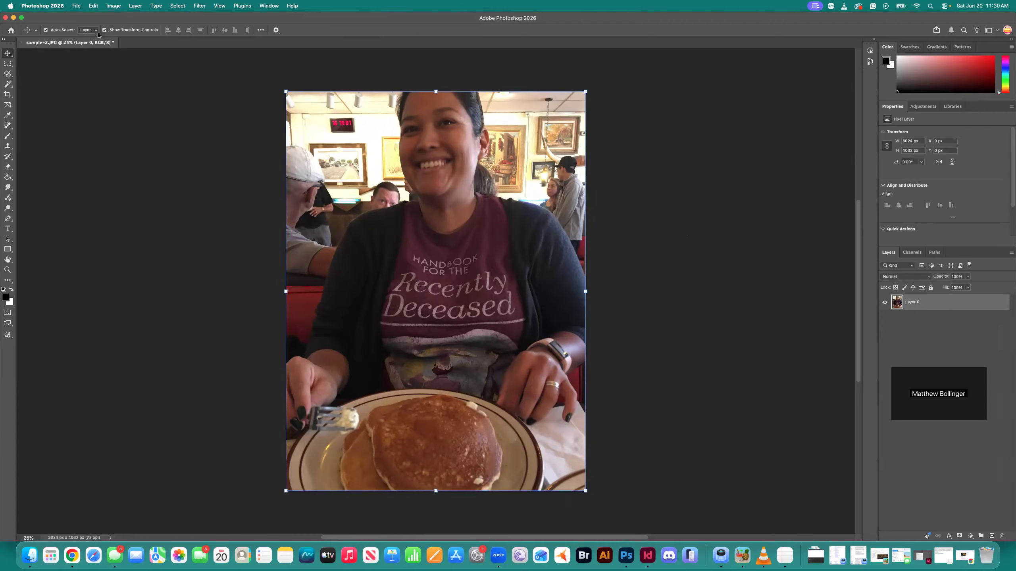
pyautogui.click(77, 6)
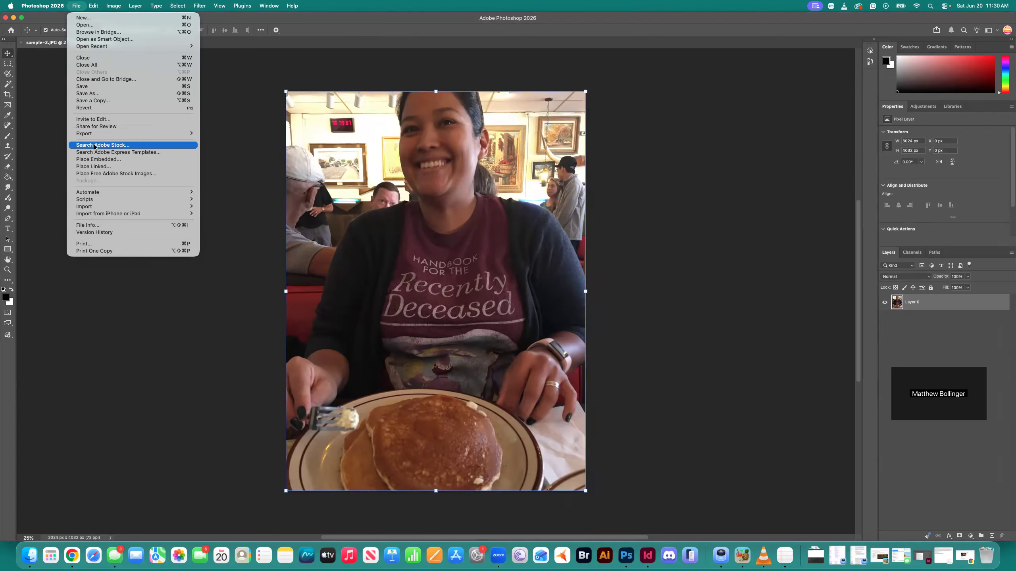
pyautogui.click(96, 94)
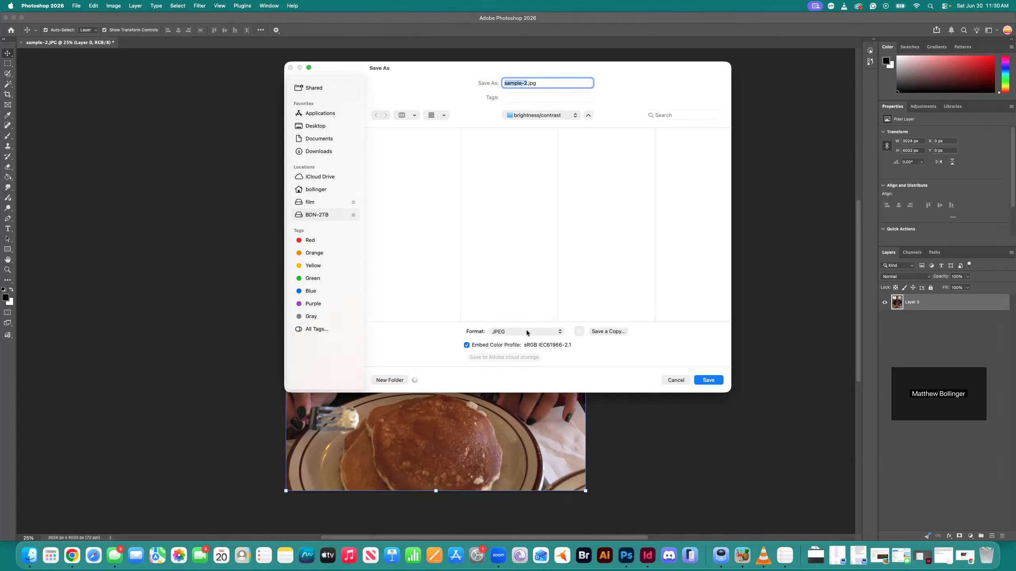
pyautogui.click(533, 332)
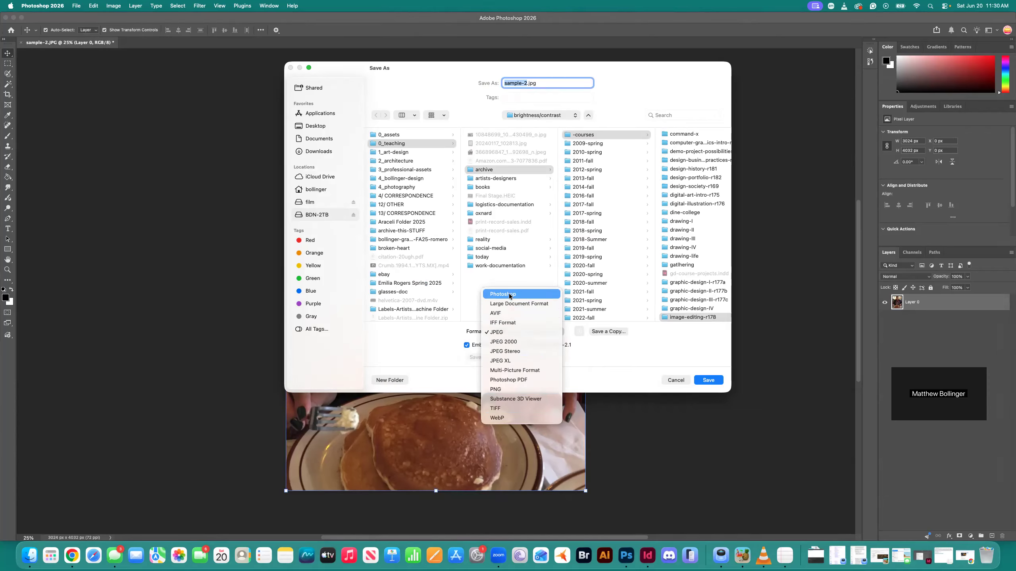
pyautogui.click(509, 295)
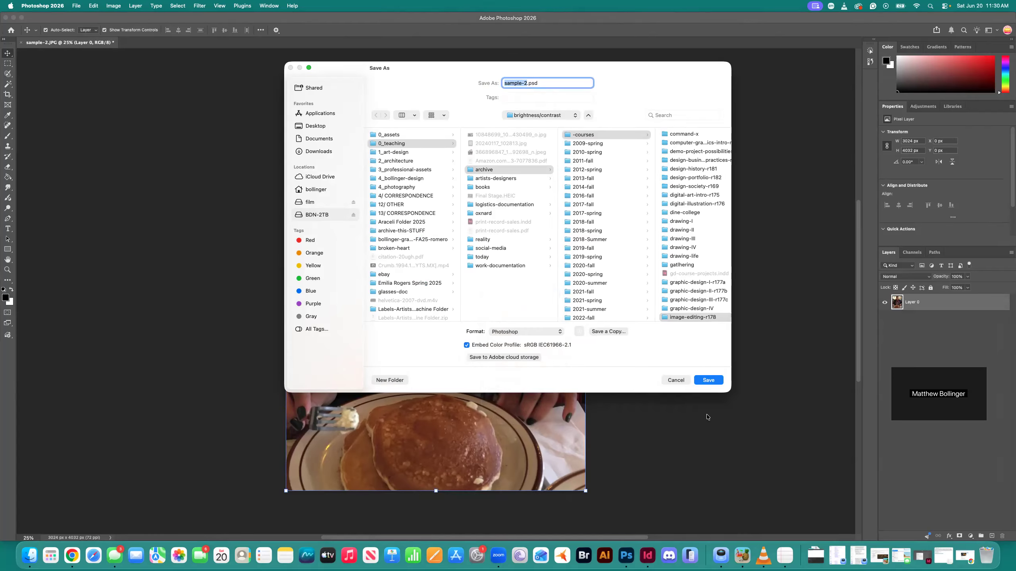
pyautogui.click(709, 380)
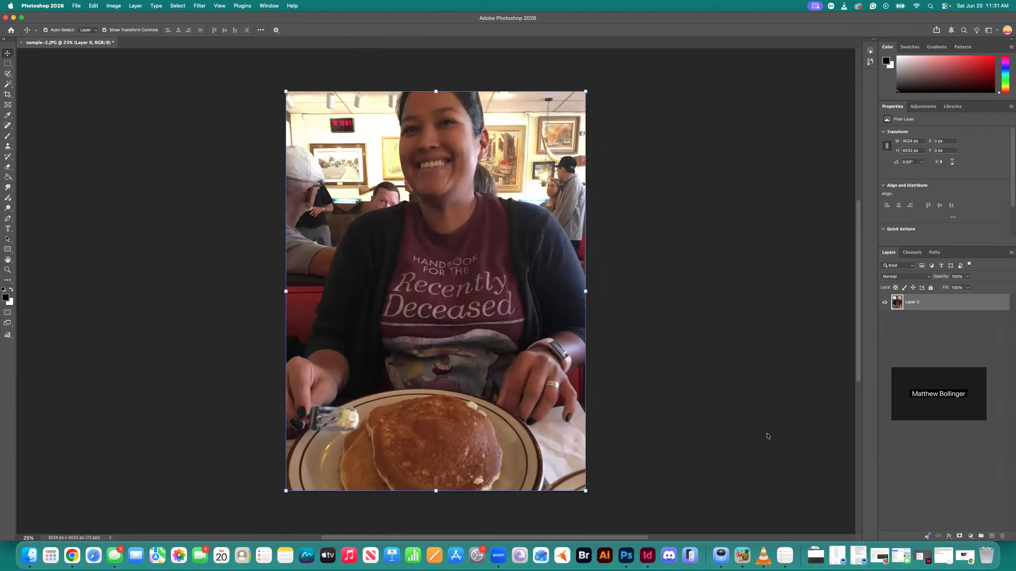
pyautogui.click(583, 248)
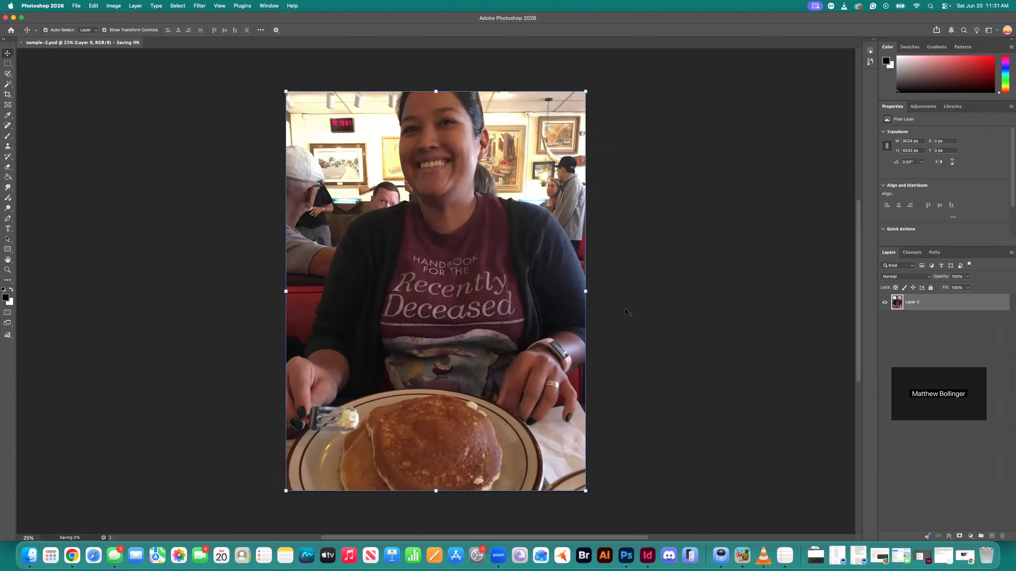
# Compare the file types and sizes of the sample-1 and sample-2 JPEG and PSD files in Finder
pyautogui.press('super+Tab')
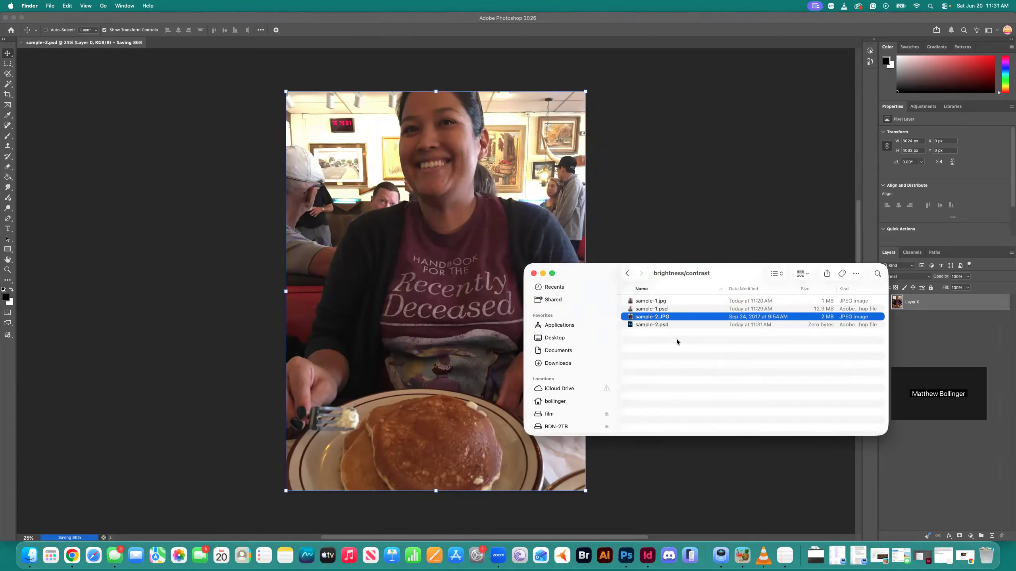
pyautogui.click(649, 301)
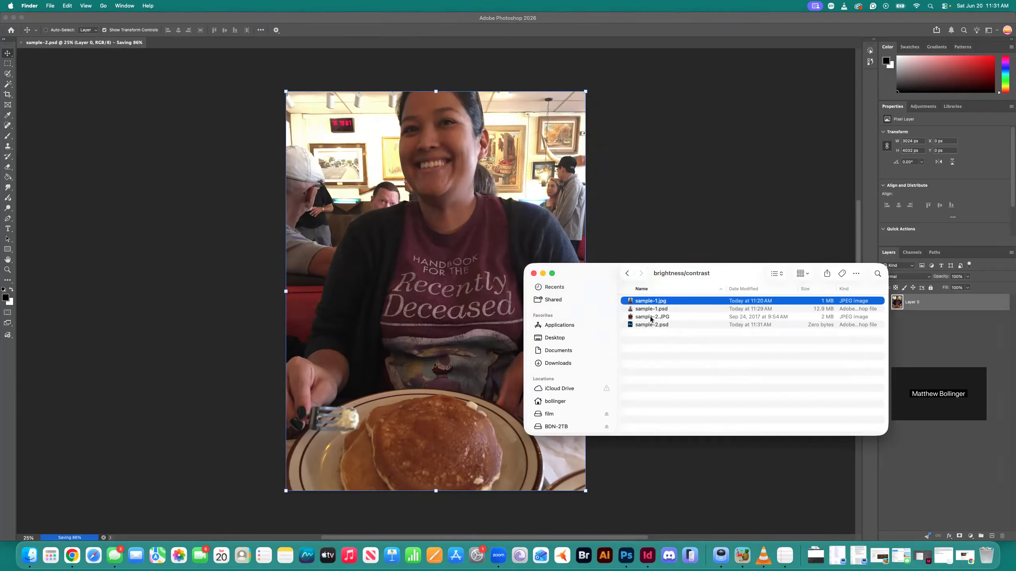
pyautogui.press('Down')
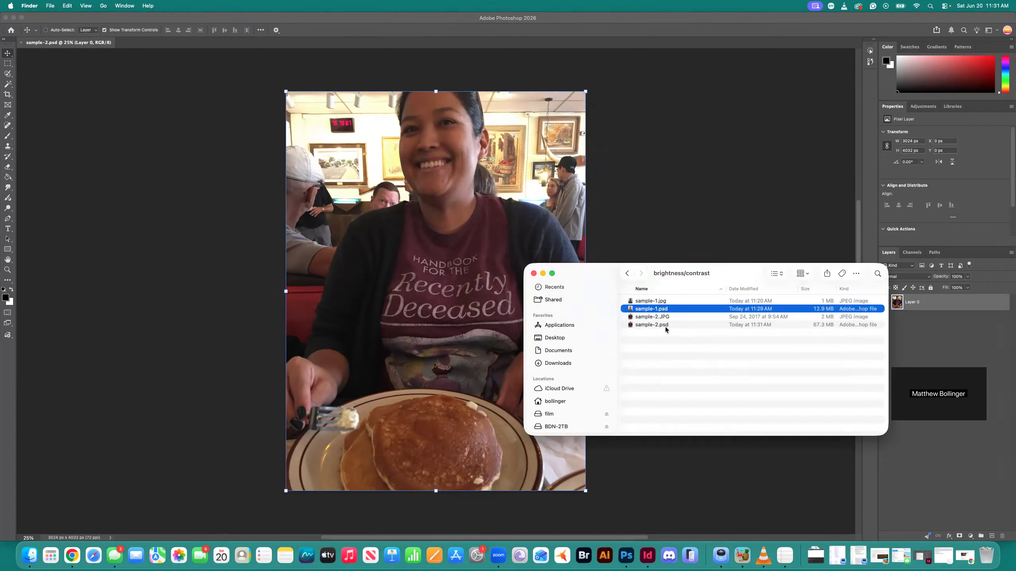
pyautogui.keyDown('super'); pyautogui.click(644, 325); pyautogui.keyUp('super')
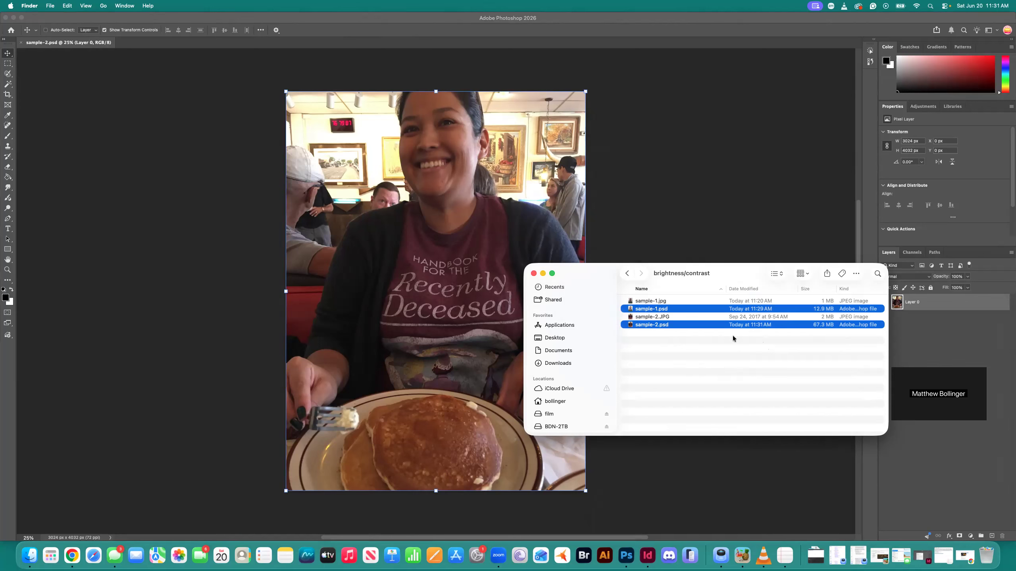
pyautogui.click(777, 348)
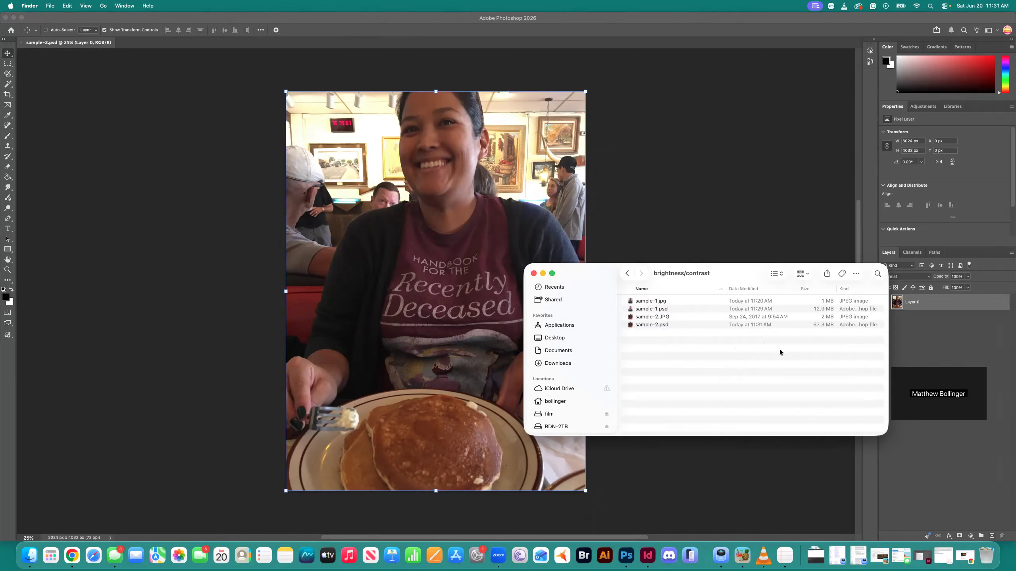
pyautogui.click(817, 310)
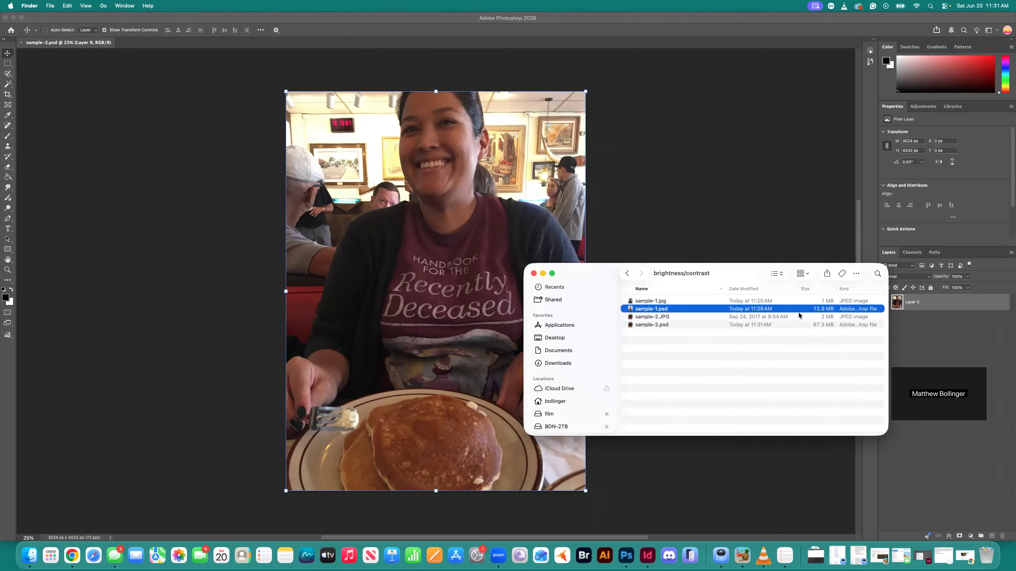
pyautogui.click(642, 302)
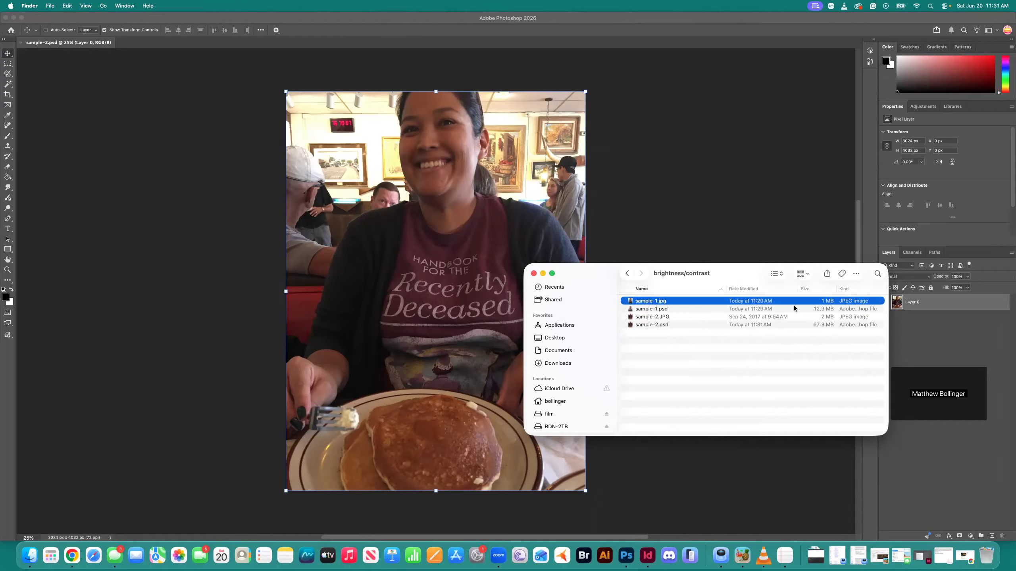
pyautogui.click(826, 317)
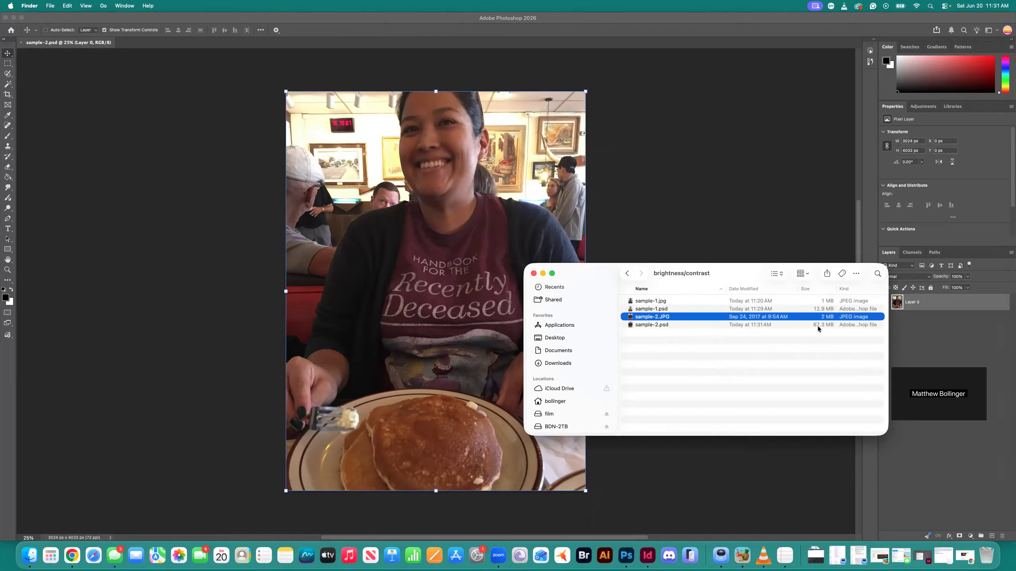
pyautogui.click(828, 326)
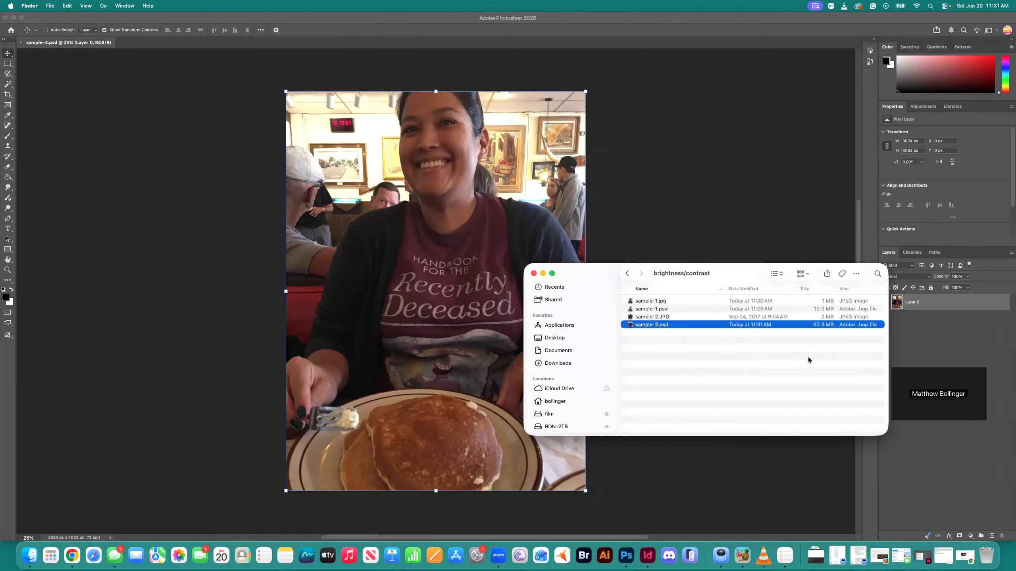
pyautogui.click(776, 357)
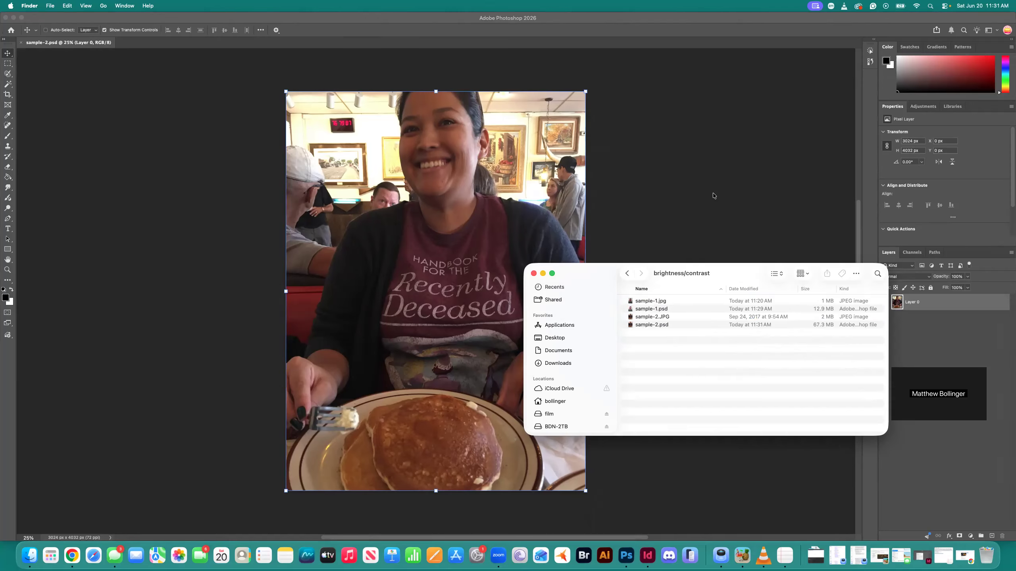
# Switch from Finder back to Photoshop and the open sample-2.psd
pyautogui.press('cmd+Tab')
pyautogui.press('super+Tab')
pyautogui.press('super+Tab')
pyautogui.press('super+Tab')
pyautogui.press('super+Tab')
pyautogui.press('super+Tab')
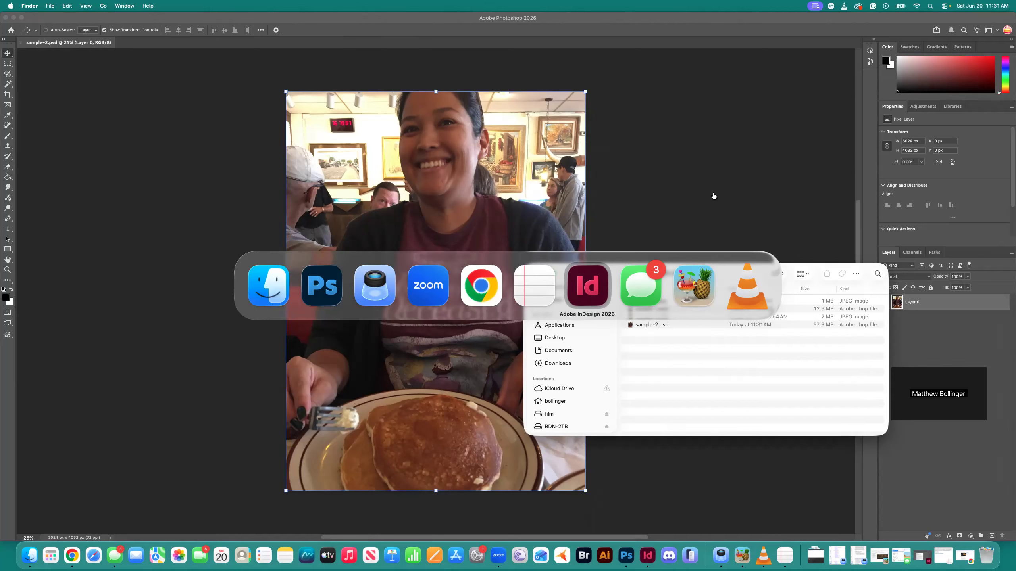
pyautogui.press('super+Tab')
pyautogui.press('super+Tab')
pyautogui.press('super+Tab')
pyautogui.press('super+Tab')
pyautogui.press('super+Tab')
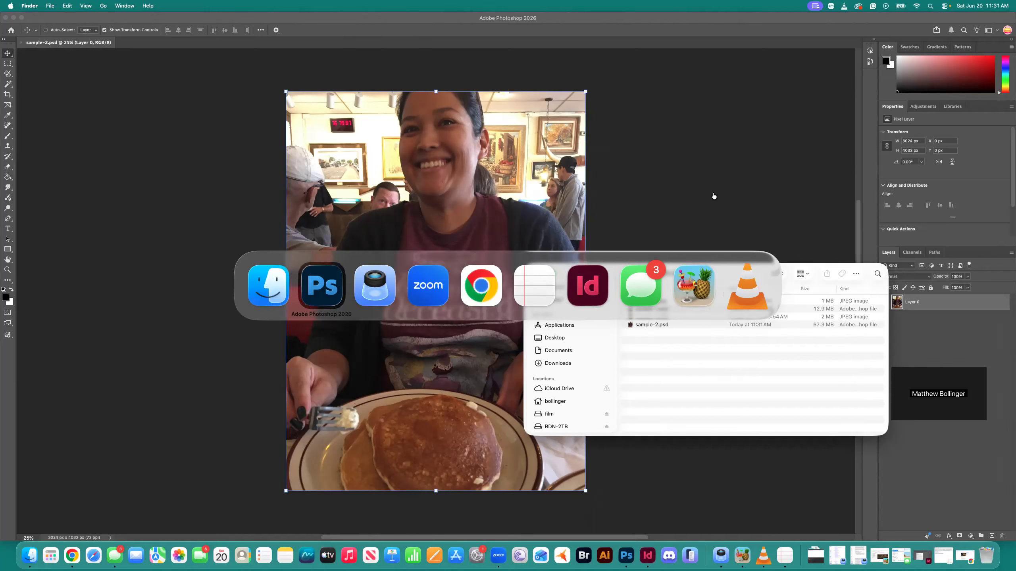
pyautogui.press('super+Tab')
pyautogui.press('super+Tab')
pyautogui.press('super+Tab')
pyautogui.press('super+Tab')
pyautogui.press('super+Tab')
pyautogui.press('super+Tab')
pyautogui.press('super+Tab')
pyautogui.press('super+Tab')
pyautogui.press('super+Tab')
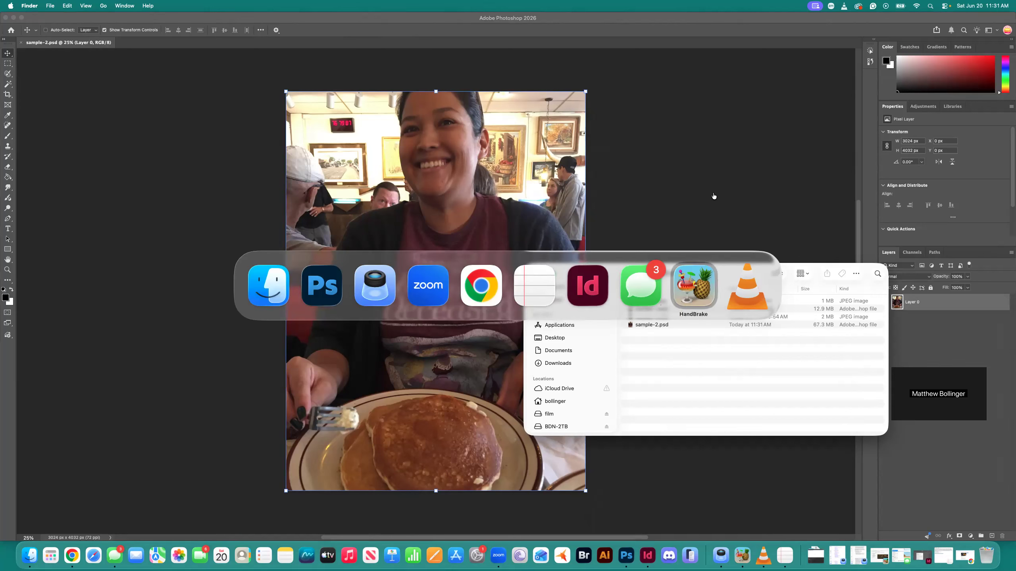
pyautogui.press('super+Tab')
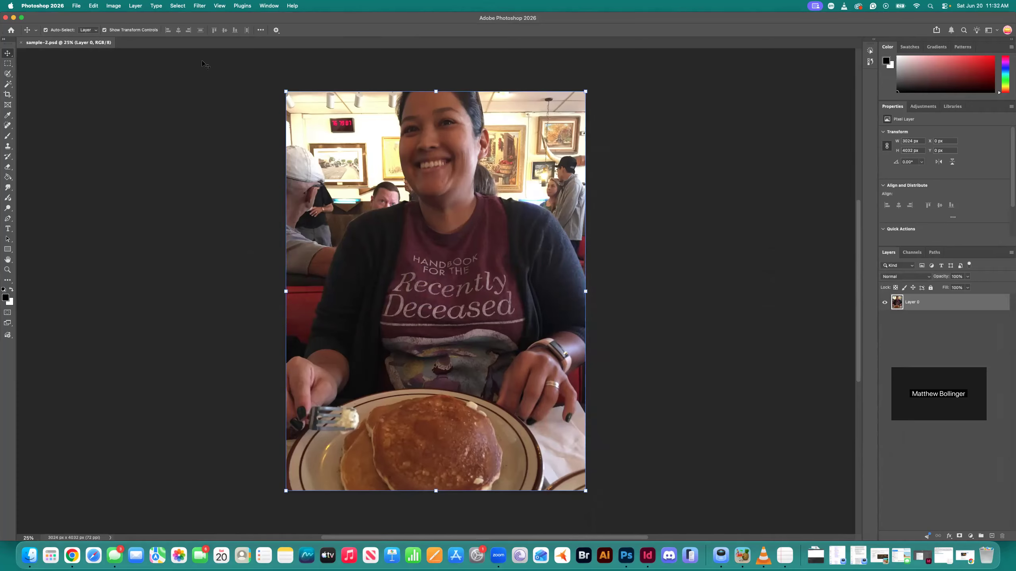
pyautogui.click(42, 5)
pyautogui.click(43, 6)
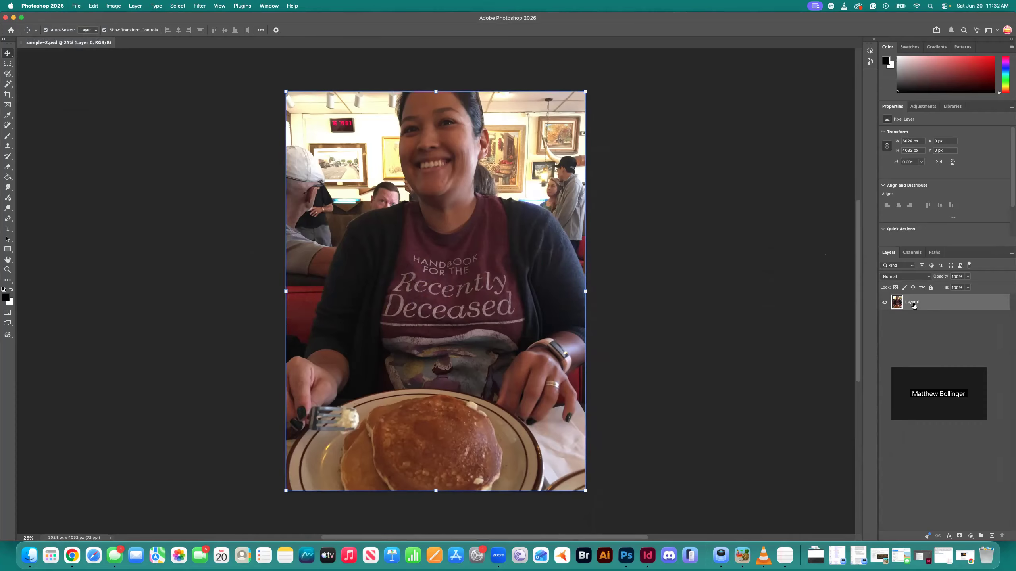
# Add a Brightness/Contrast adjustment layer above Layer 0 with brightness about 54 and contrast about 8
pyautogui.click(972, 536)
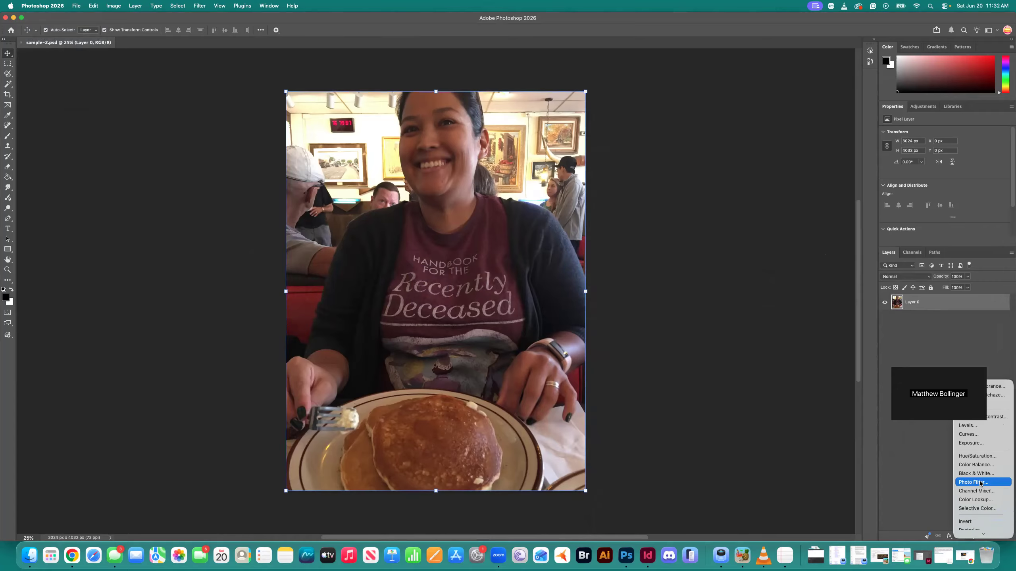
pyautogui.scroll(-3, 986, 448)
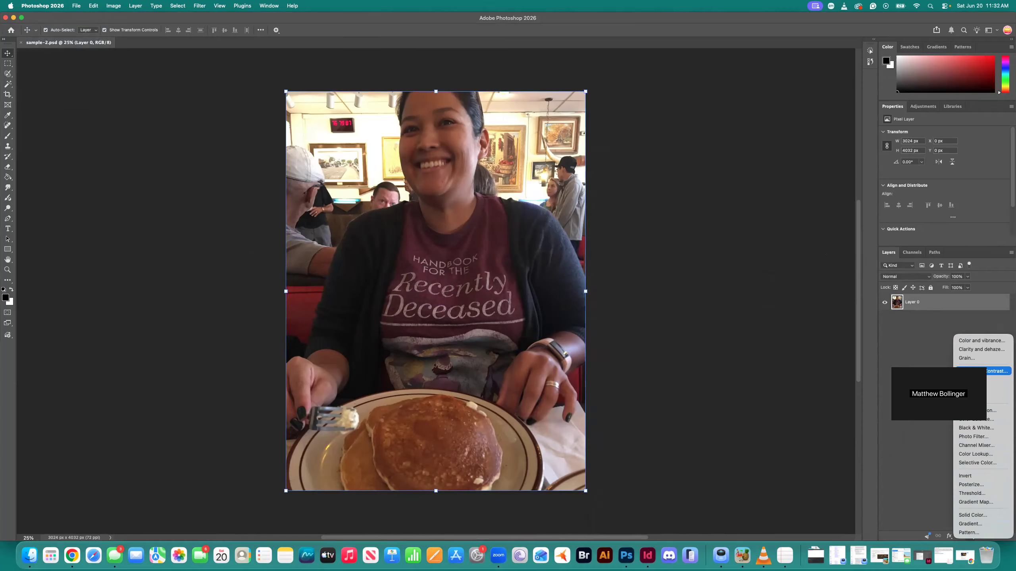
pyautogui.click(996, 371)
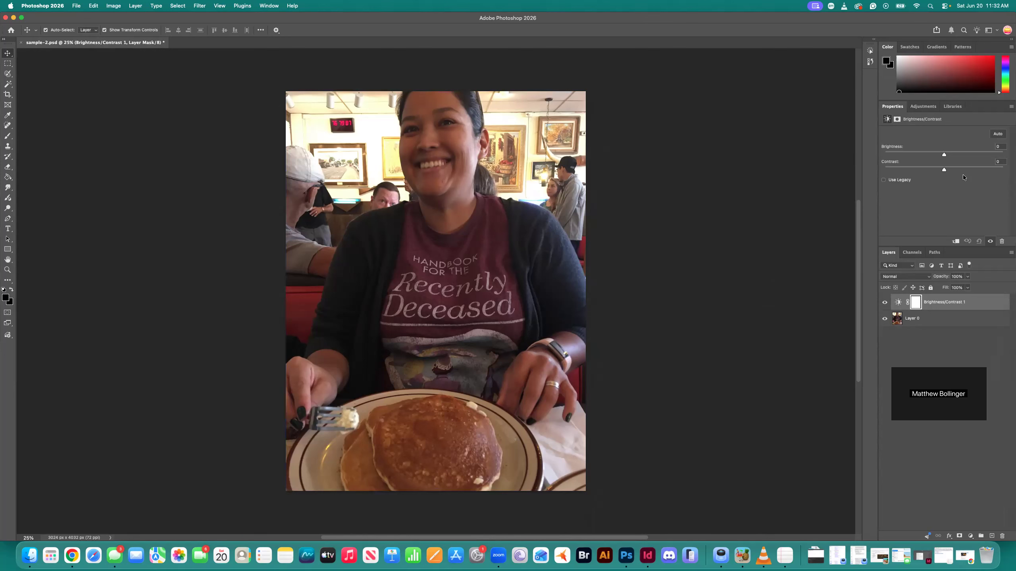
pyautogui.moveTo(944, 154); pyautogui.dragTo(973, 160)
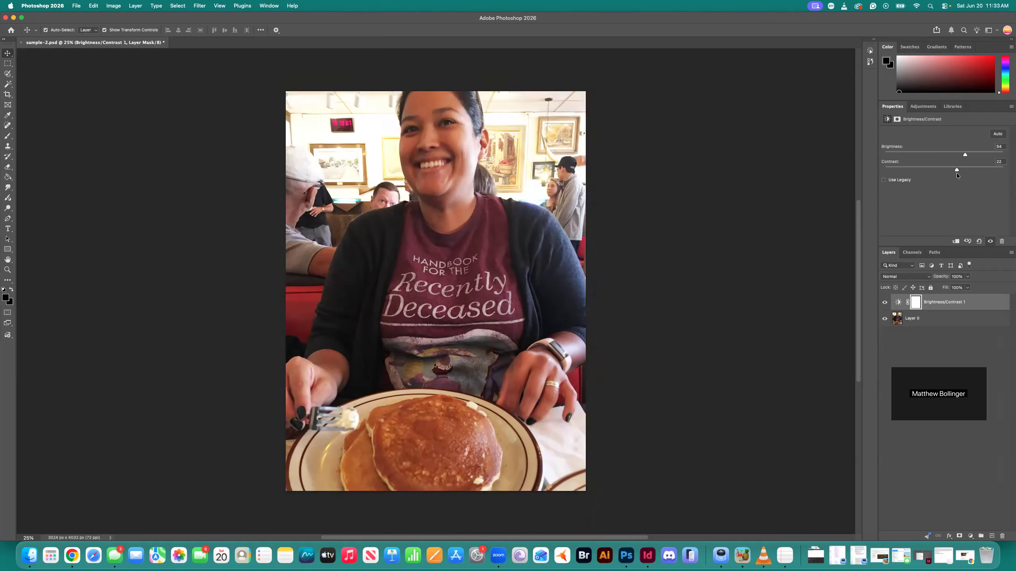
pyautogui.moveTo(957, 174); pyautogui.dragTo(950, 176)
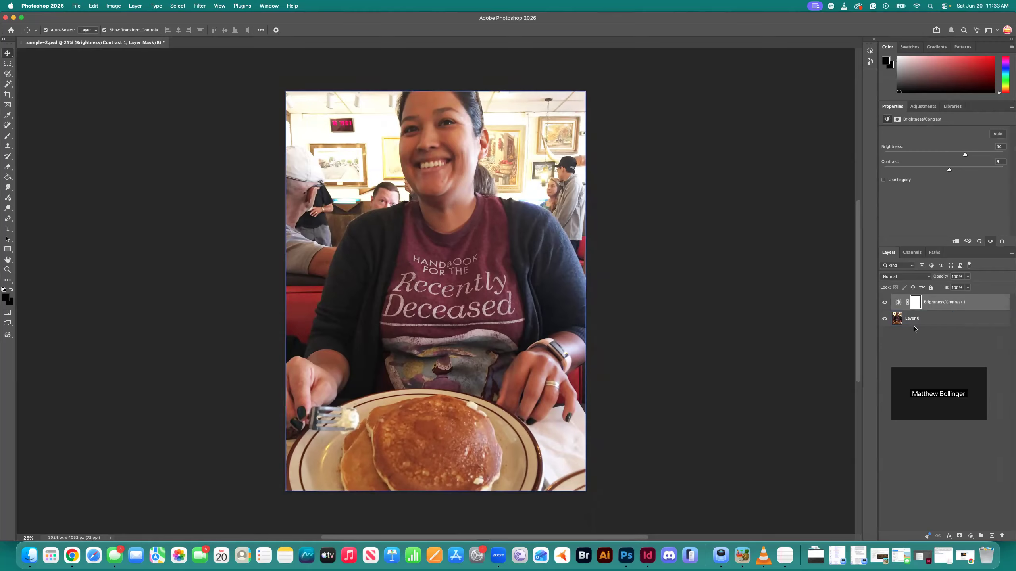
# Switch the Brightness/Contrast layer's visibility off and on to compare the photo before and after, and save sample-2.psd
pyautogui.click(885, 303)
pyautogui.click(885, 303)
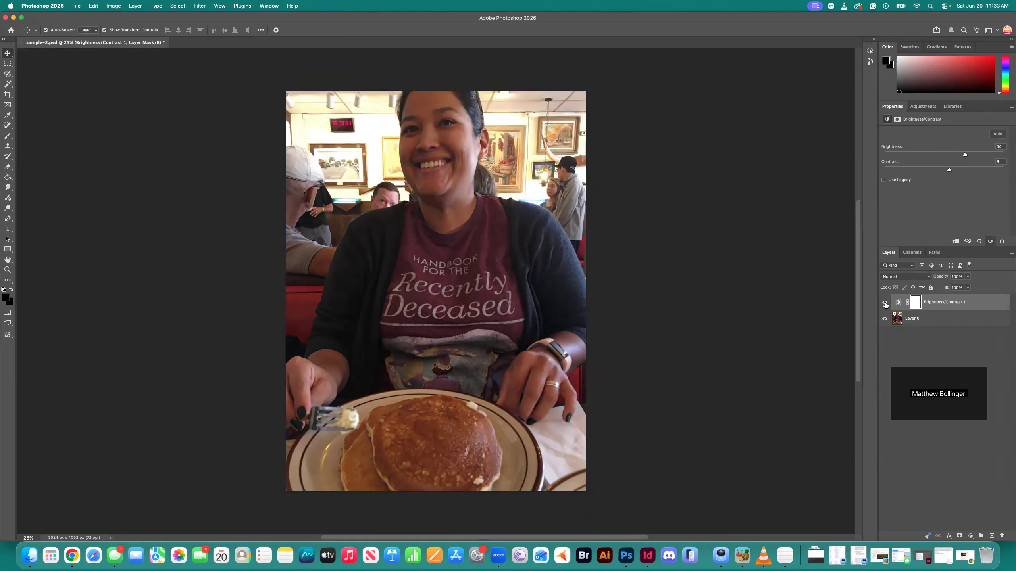
pyautogui.click(884, 303)
pyautogui.click(885, 303)
pyautogui.click(884, 303)
pyautogui.click(884, 303)
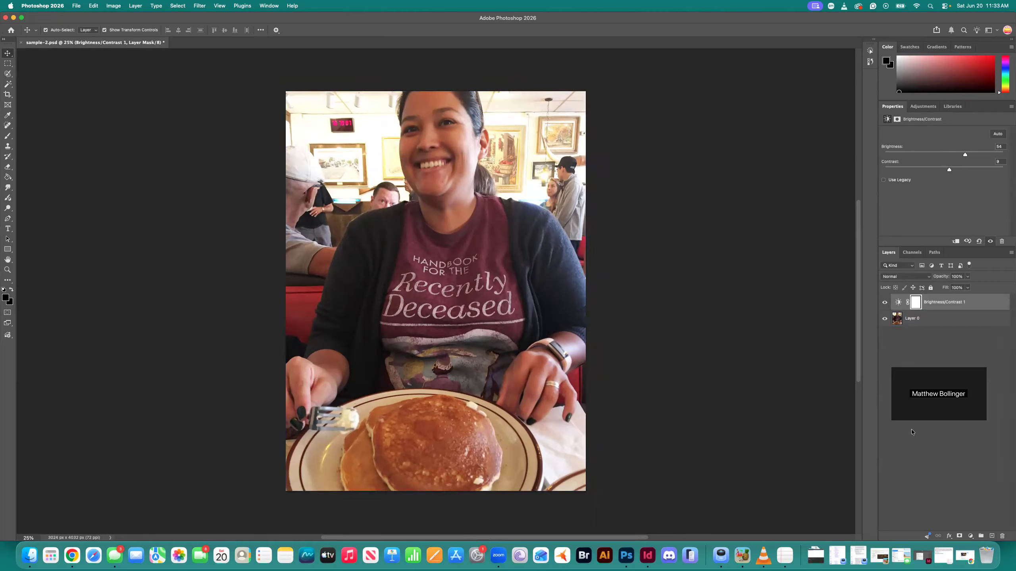
pyautogui.press('super+s')
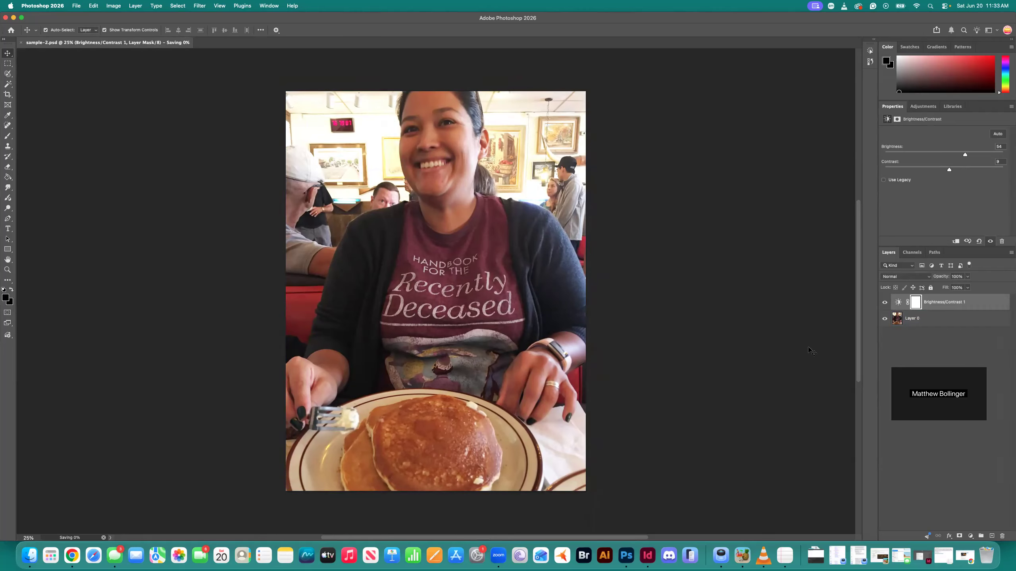